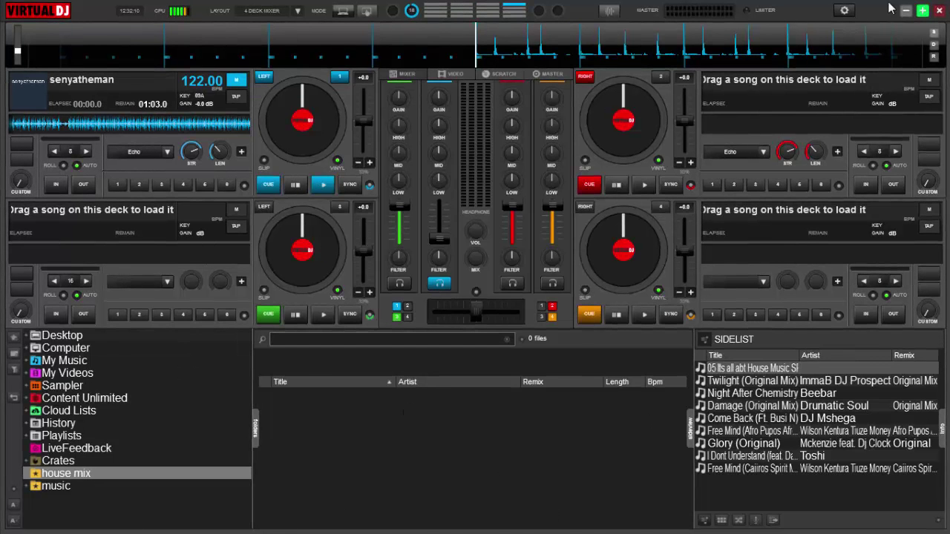
# - In Settings > Controllers, key-learn U and give it the action LEVEL +2%
pyautogui.click(850, 11)
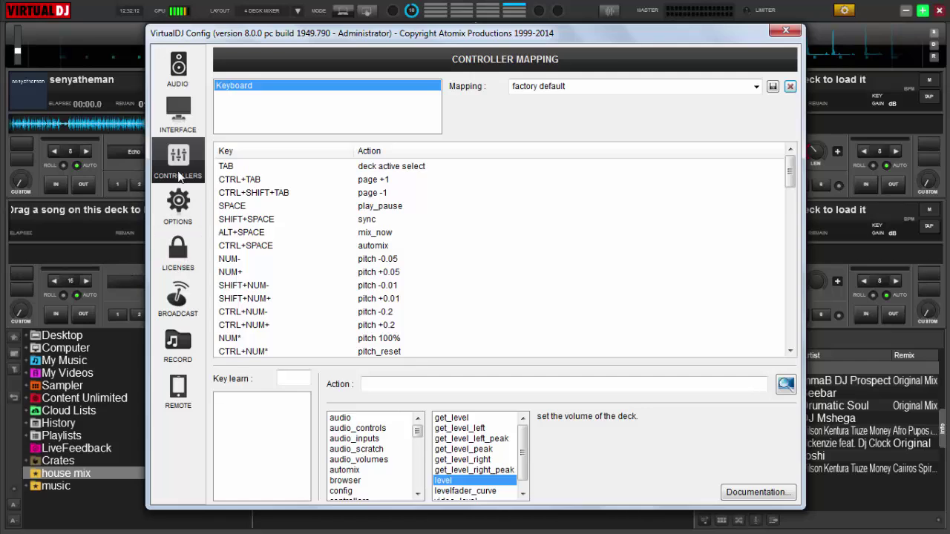
pyautogui.click(297, 377)
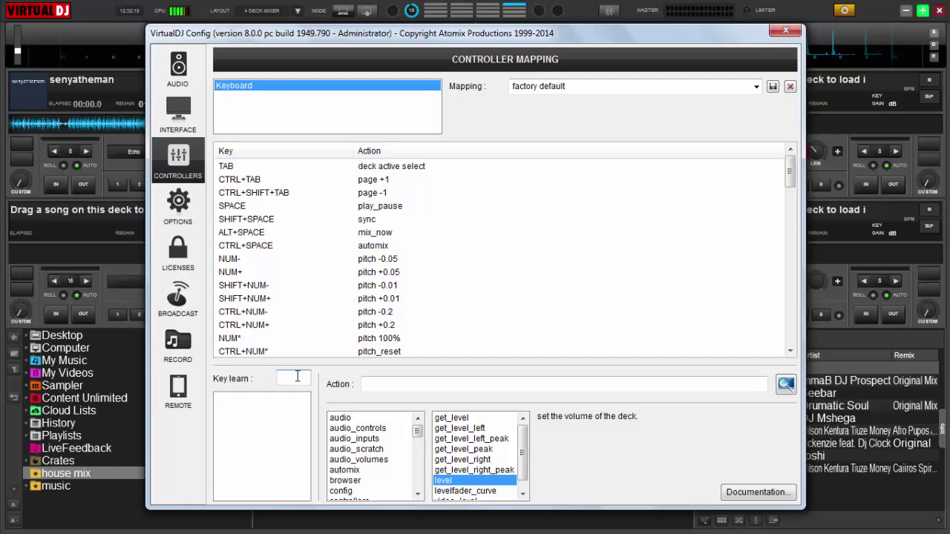
pyautogui.press('u')
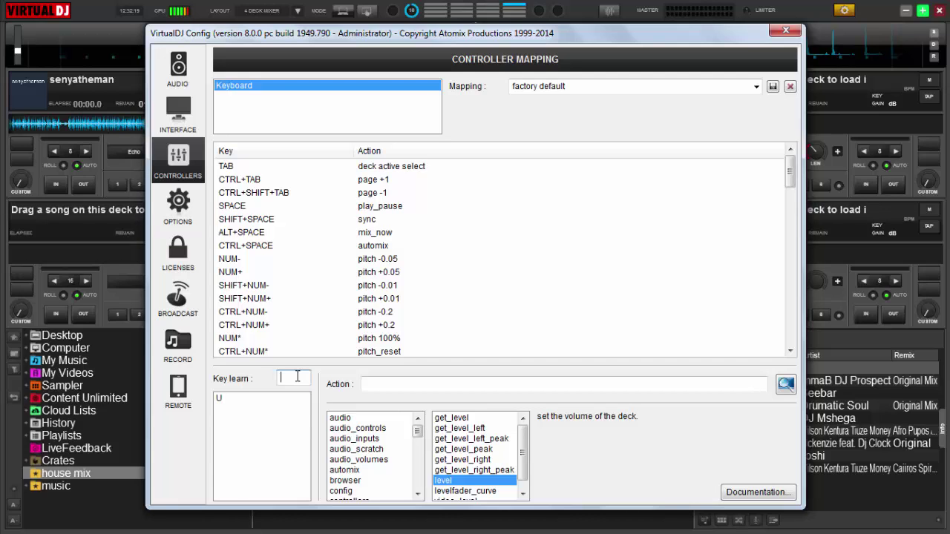
pyautogui.doubleClick(221, 403)
pyautogui.click(374, 383)
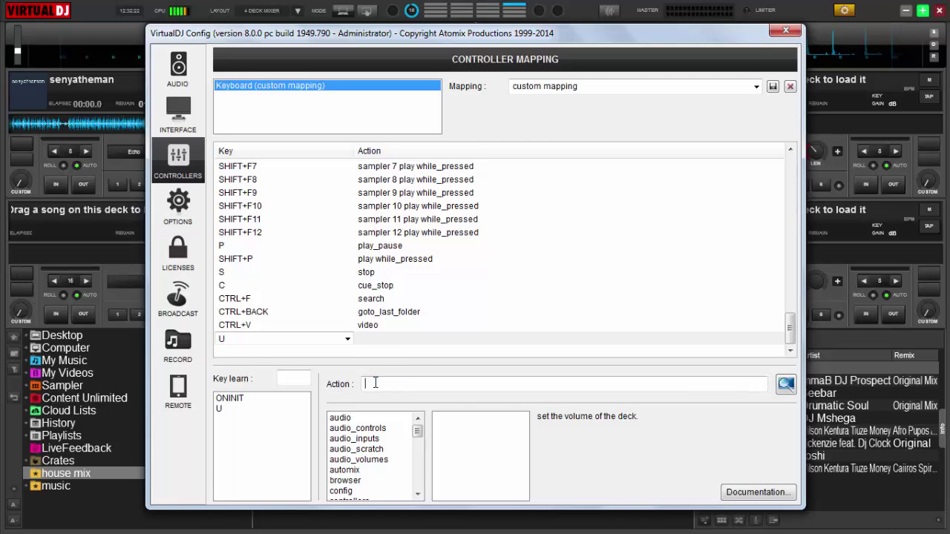
pyautogui.write('LEVEL ')
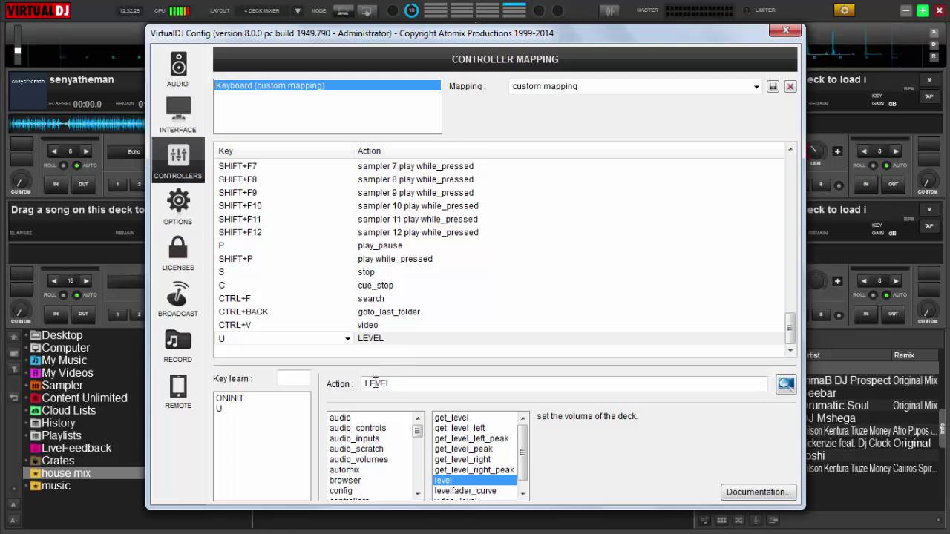
pyautogui.write('+')
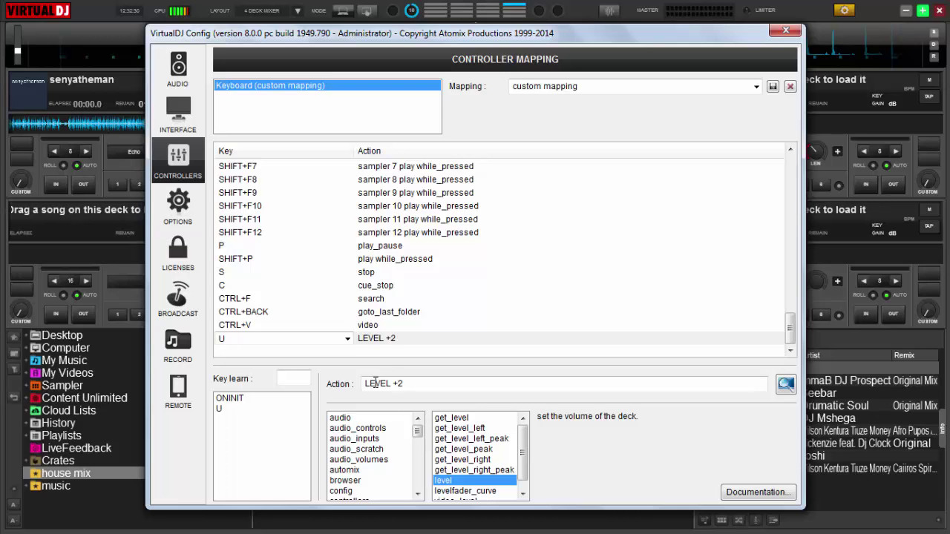
pyautogui.write('2%')
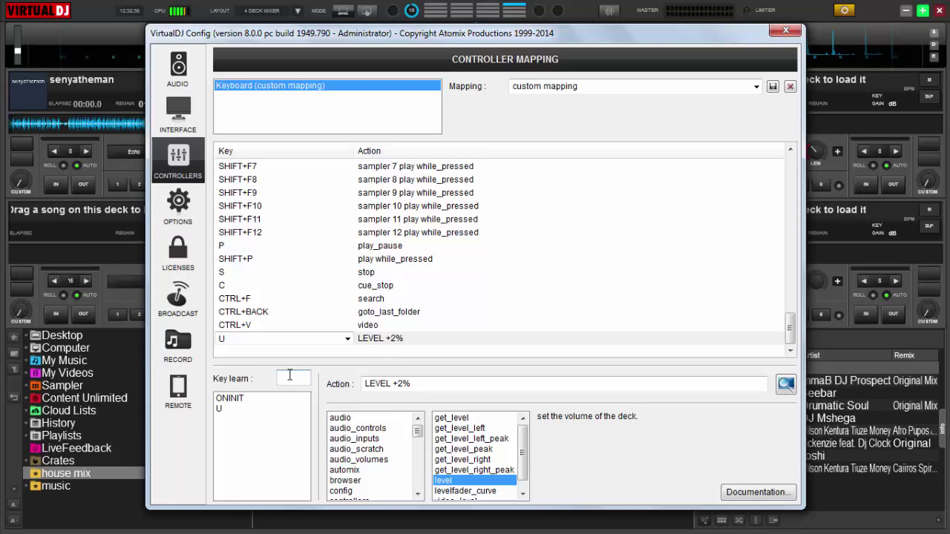
# - Key-learn Y and type its action as LEVEL -2%, removing a stray @
pyautogui.click(289, 376)
pyautogui.press('y')
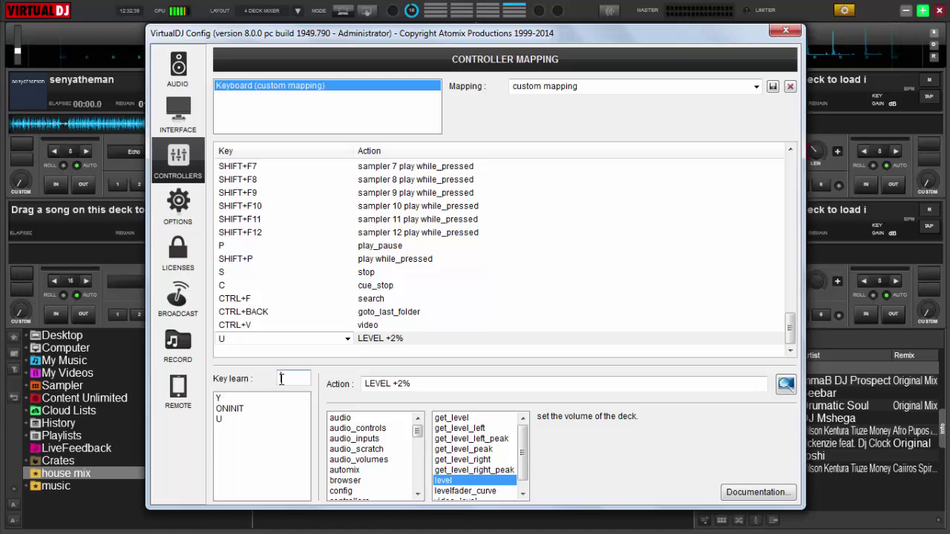
pyautogui.doubleClick(226, 399)
pyautogui.click(388, 382)
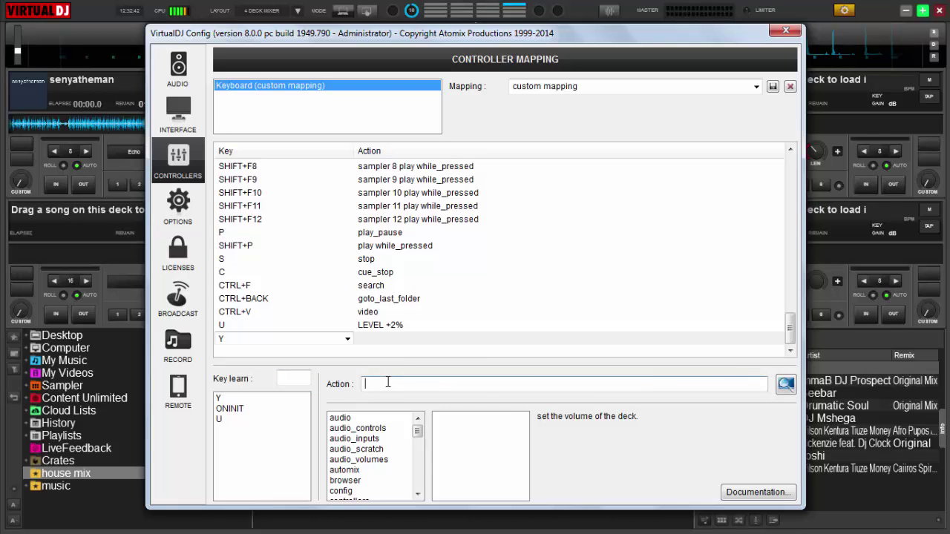
pyautogui.write('LEVEL')
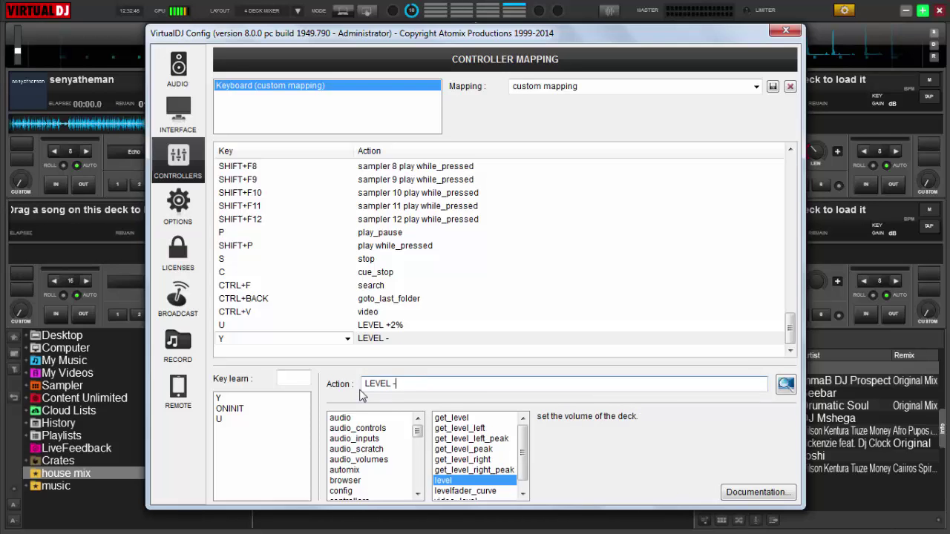
pyautogui.write(' -@')
pyautogui.press('BackSpace')
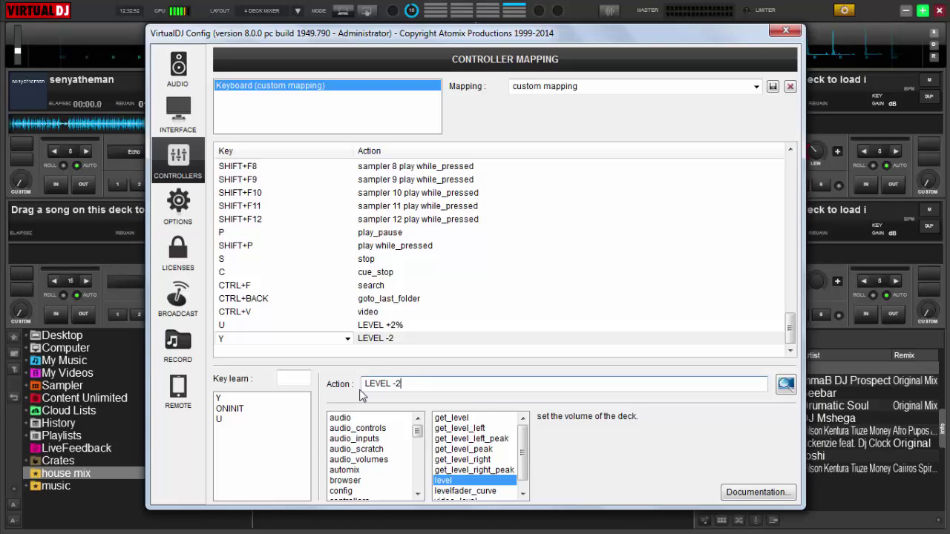
# - Key-learn R and assign it the action LEVEL 0%
pyautogui.click(300, 380)
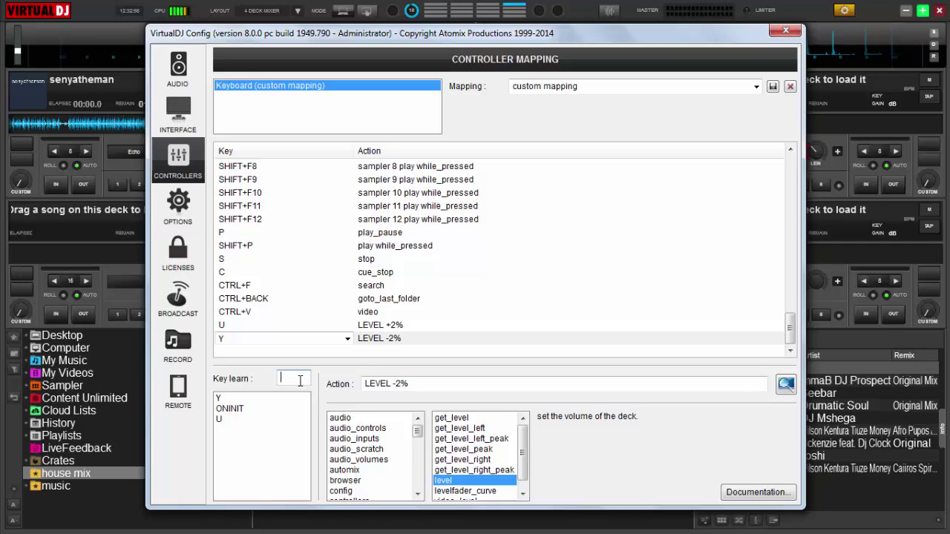
pyautogui.press('r')
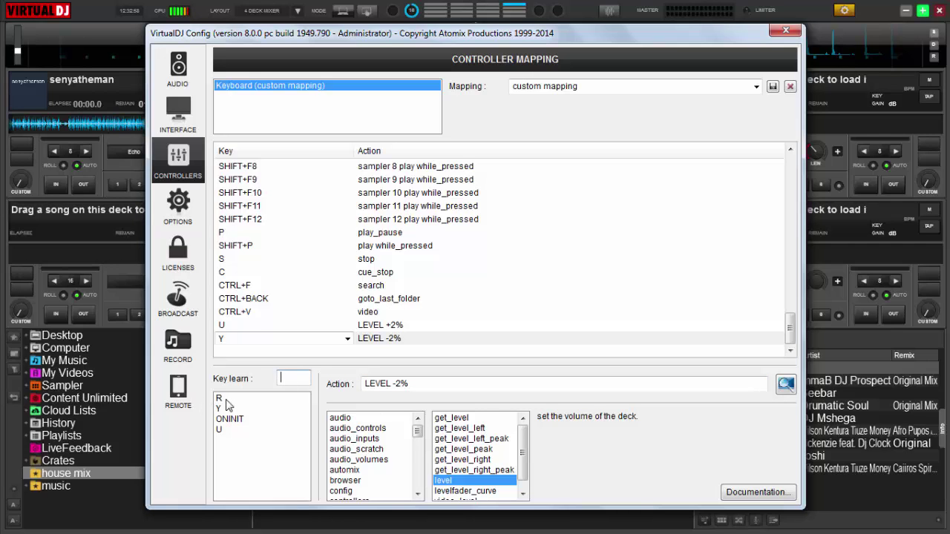
pyautogui.doubleClick(226, 400)
pyautogui.click(407, 387)
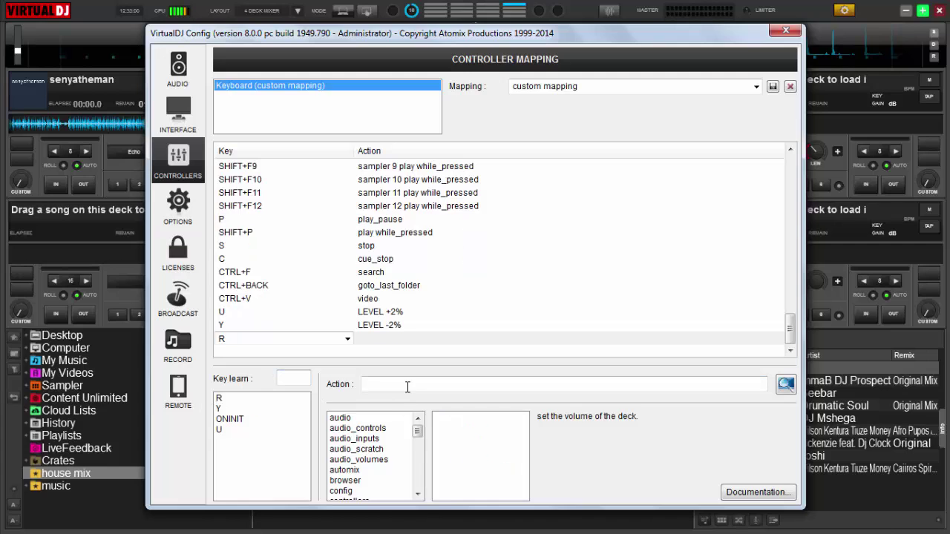
pyautogui.write('LEVEL 0')
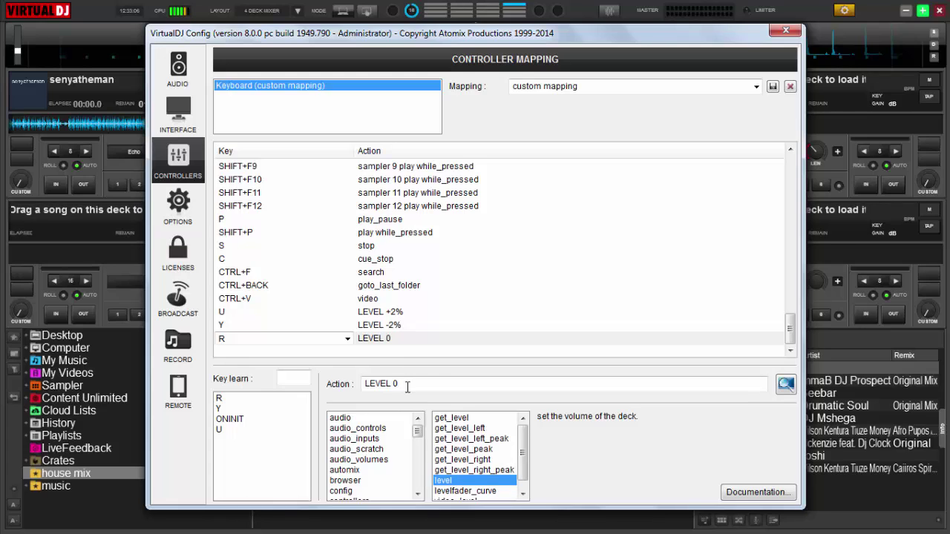
pyautogui.write('%')
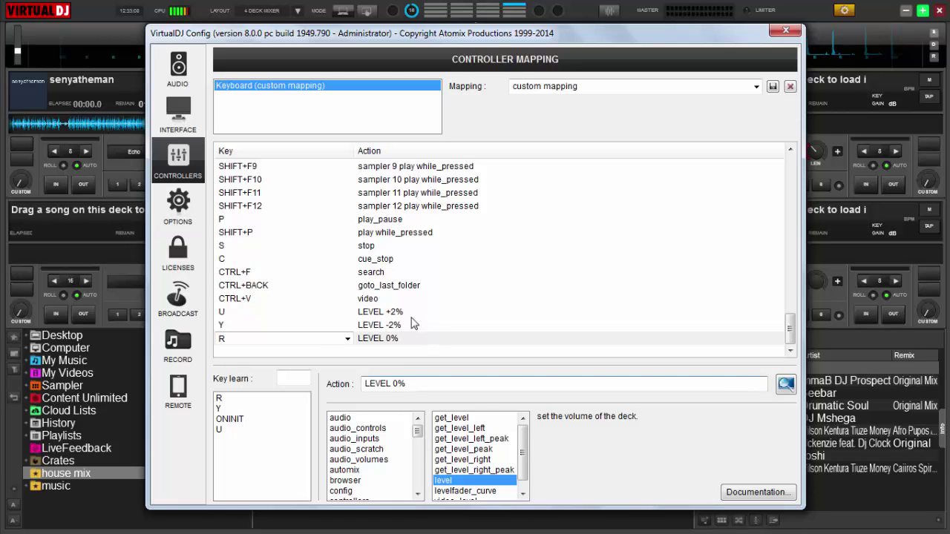
# - Key-learn T and assign it the action LEVEL 100%
pyautogui.click(298, 377)
pyautogui.press('t')
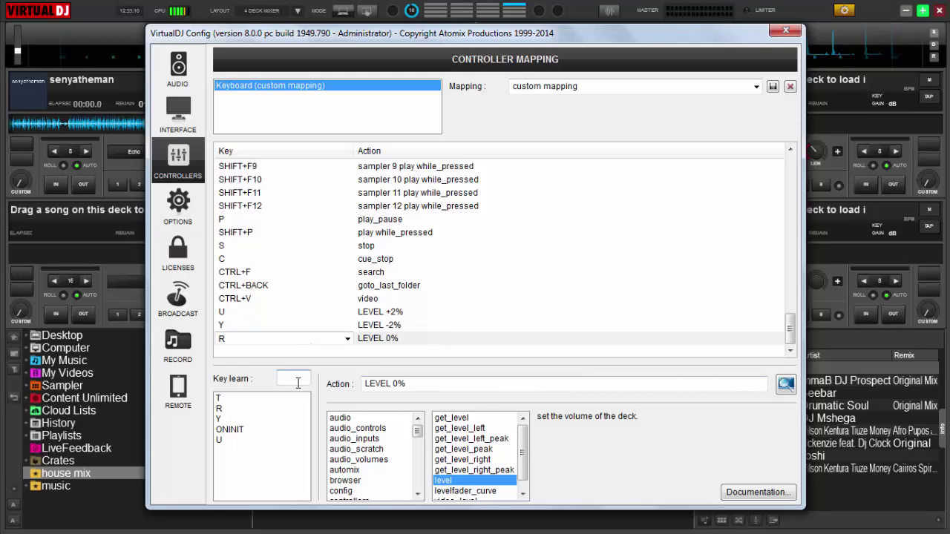
pyautogui.click(374, 384)
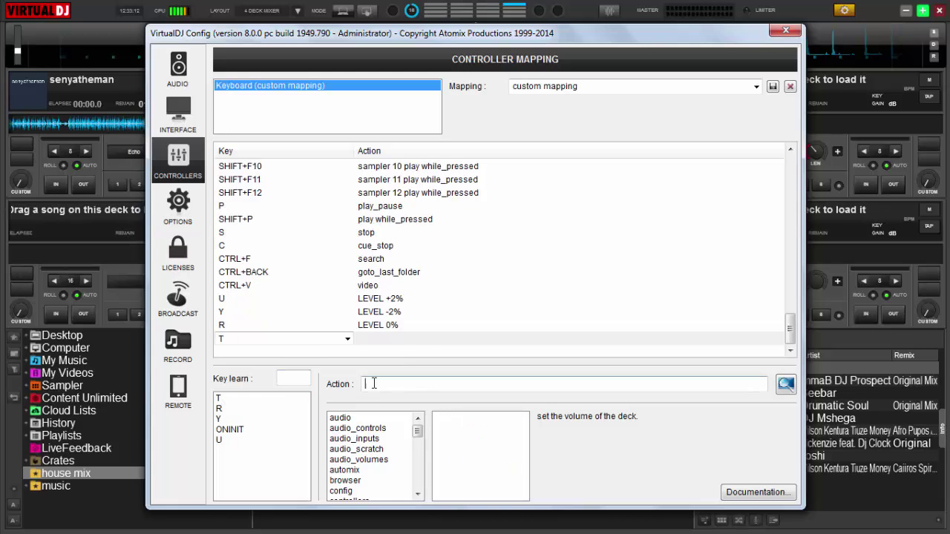
pyautogui.write('LEVEl')
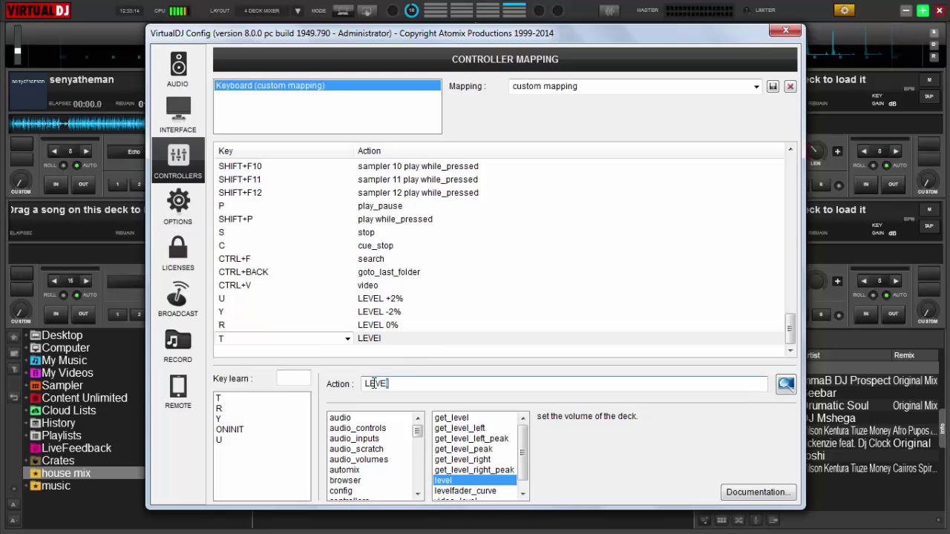
pyautogui.press('BackSpace')
pyautogui.write('L')
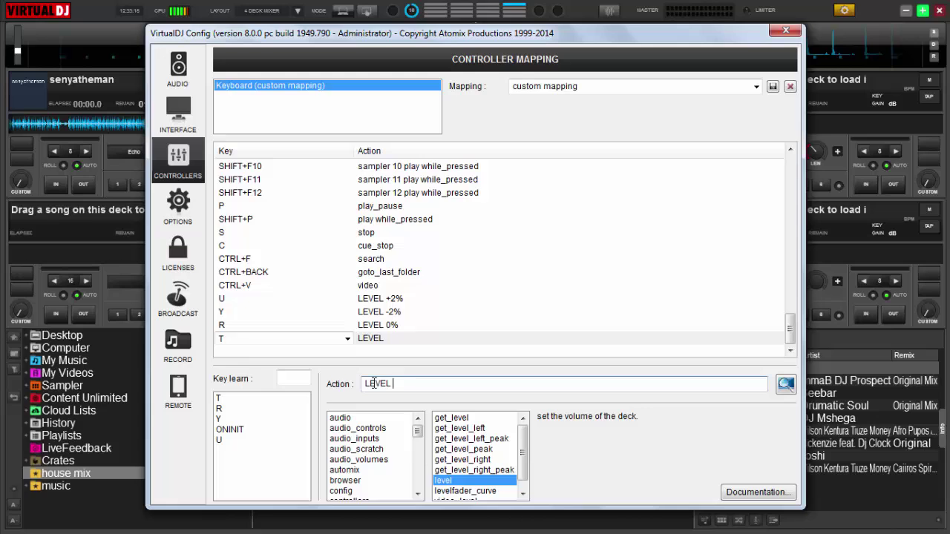
pyautogui.write(' 100%')
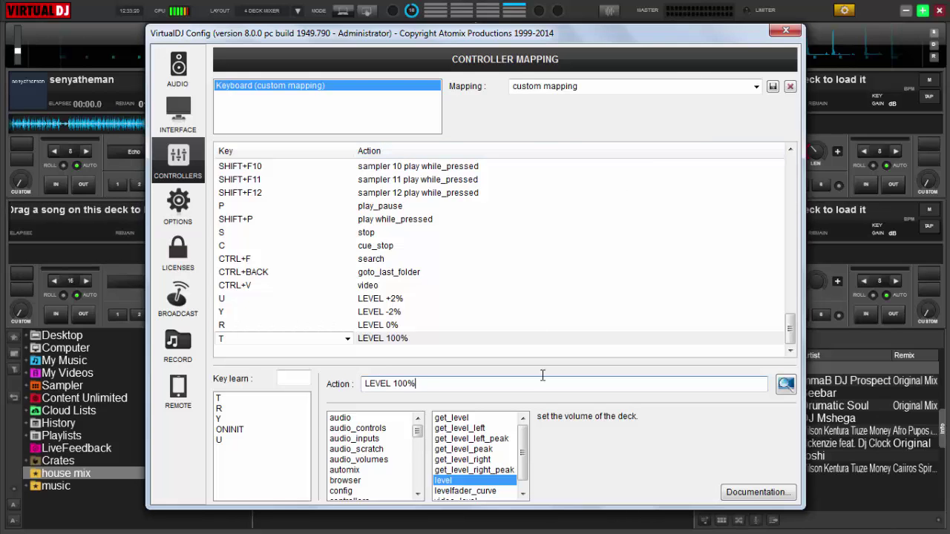
# - Save the custom keyboard mapping and close the Config window to test the volume keys
pyautogui.click(771, 90)
pyautogui.click(786, 31)
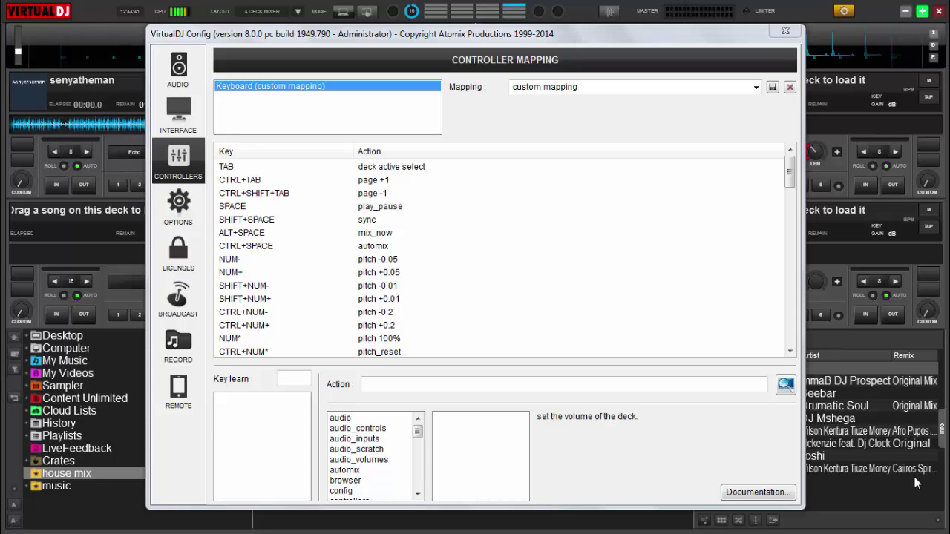
# - Map key Z to filter -1%, correcting typos, then key-learn X as the next key
pyautogui.click(291, 377)
pyautogui.press('z')
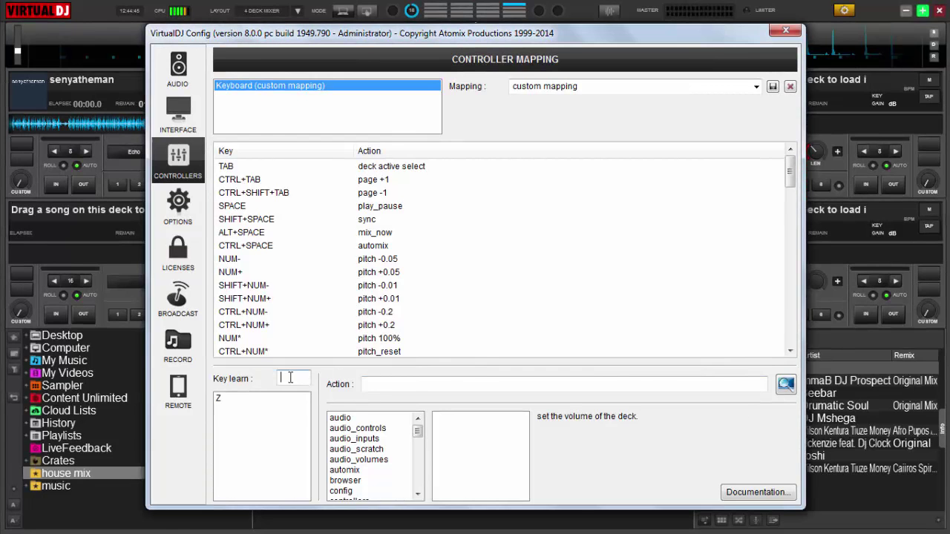
pyautogui.click(390, 384)
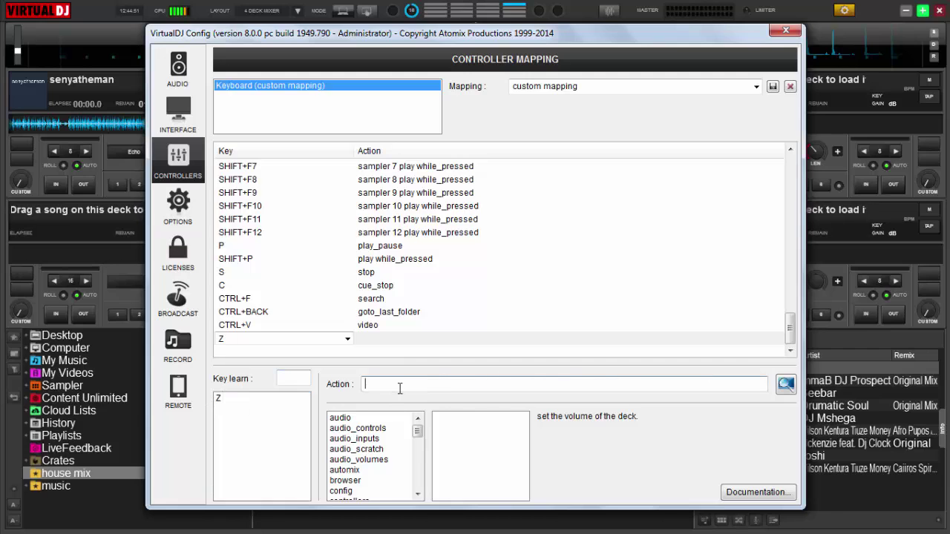
pyautogui.write('FI')
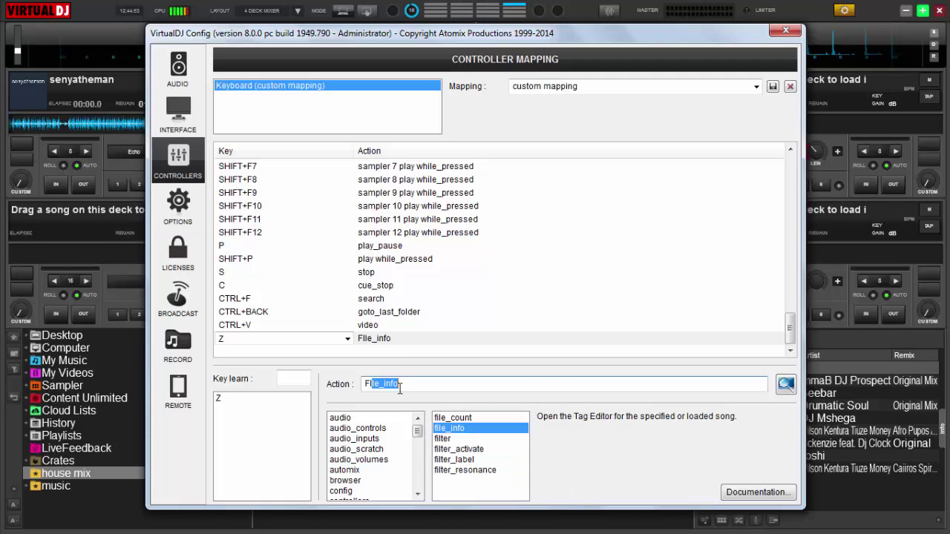
pyautogui.write('L')
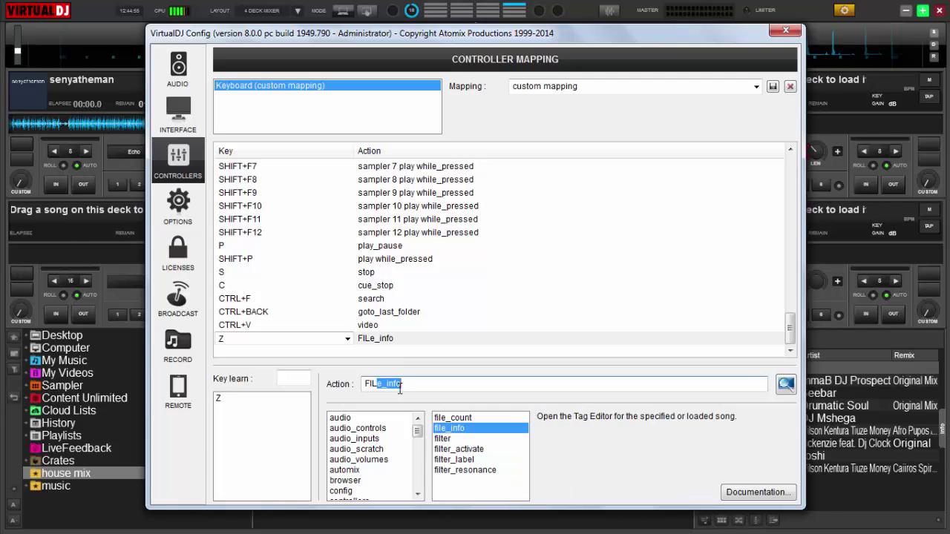
pyautogui.press('BackSpace')
pyautogui.press('BackSpace')
pyautogui.press('BackSpace')
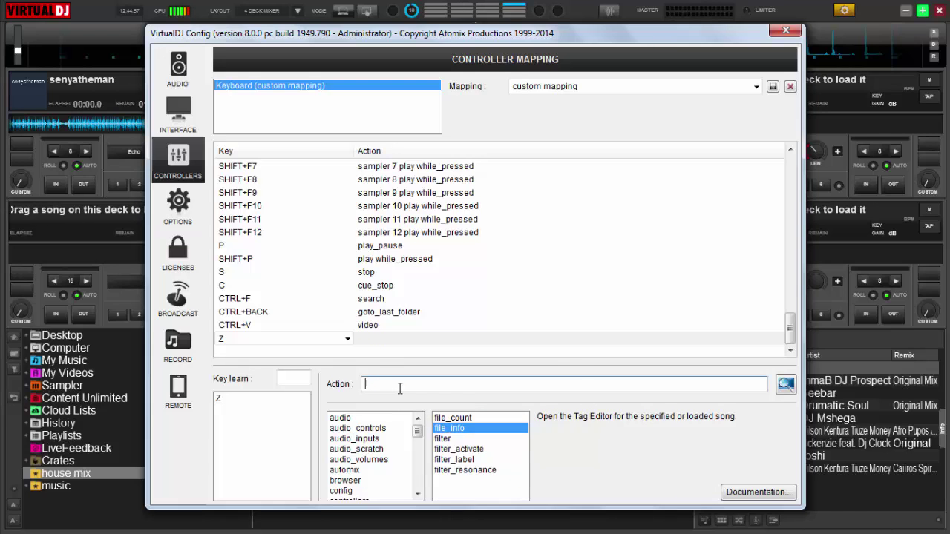
pyautogui.write('fikter')
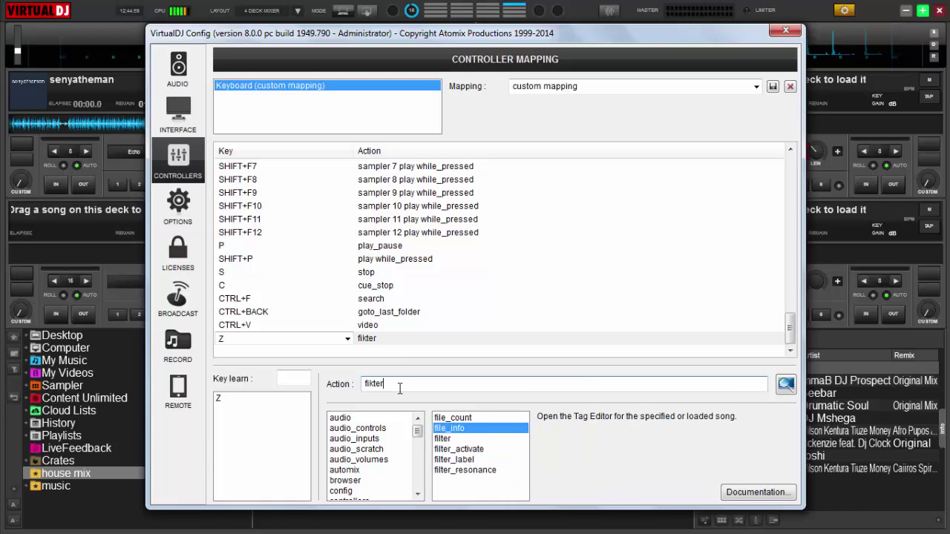
pyautogui.press('BackSpace')
pyautogui.press('BackSpace')
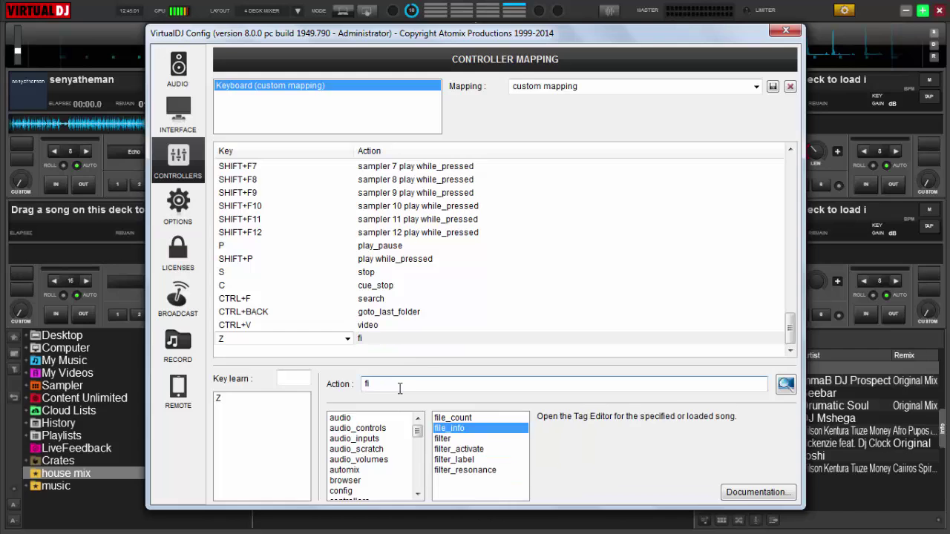
pyautogui.write('lterb')
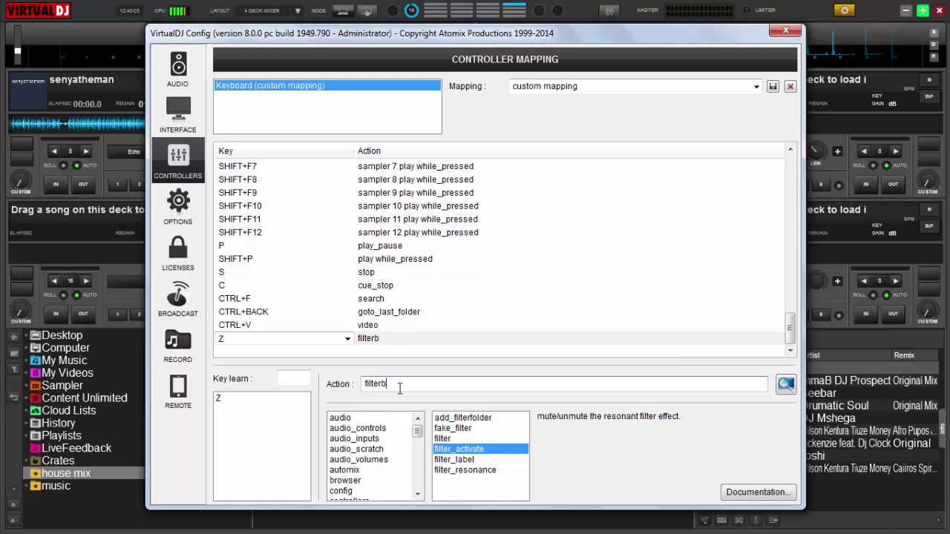
pyautogui.press('BackSpace')
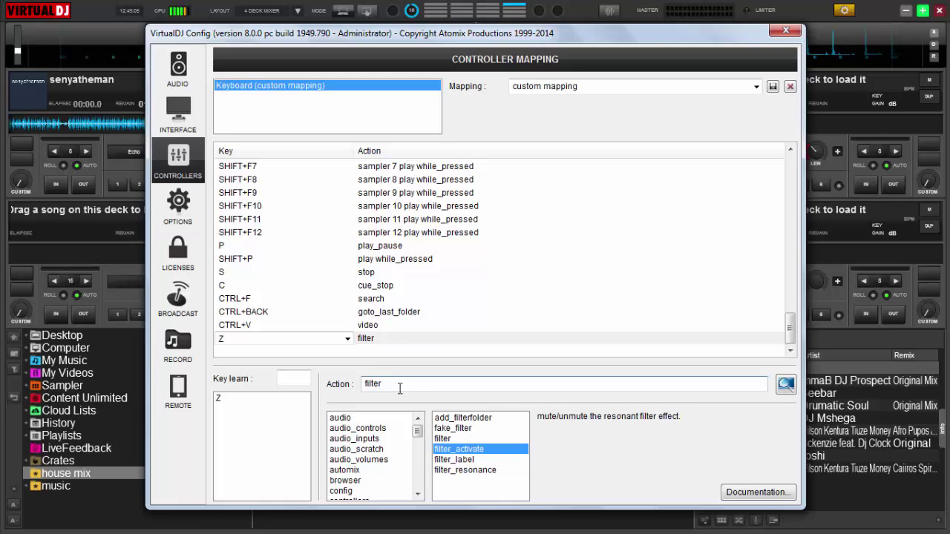
pyautogui.write('-')
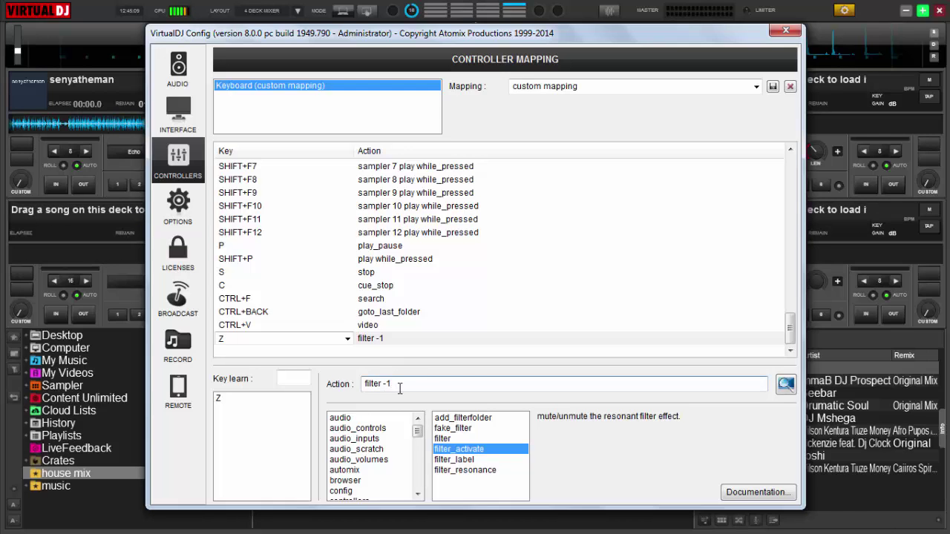
pyautogui.write('1%')
pyautogui.click(288, 377)
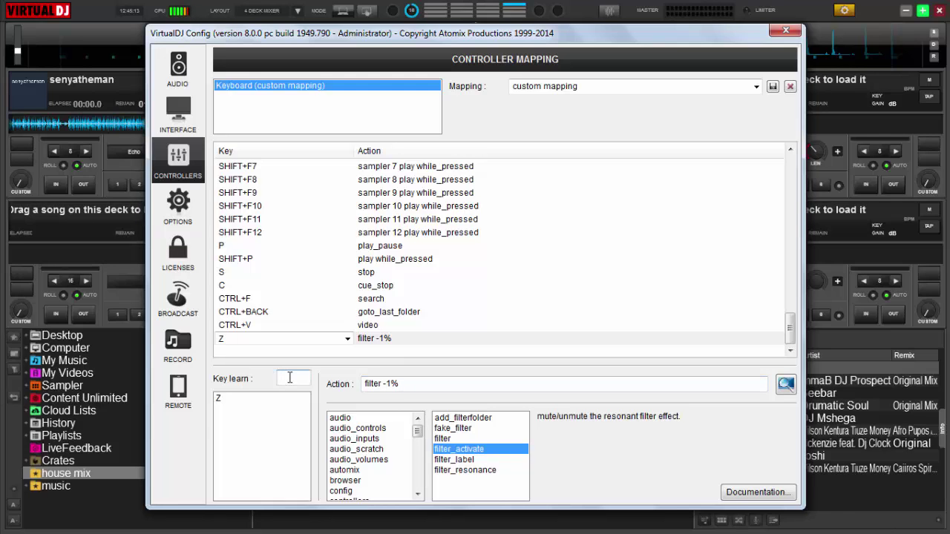
pyautogui.press('x')
# - Add the X row and type its action as filter +1%
pyautogui.click(219, 400)
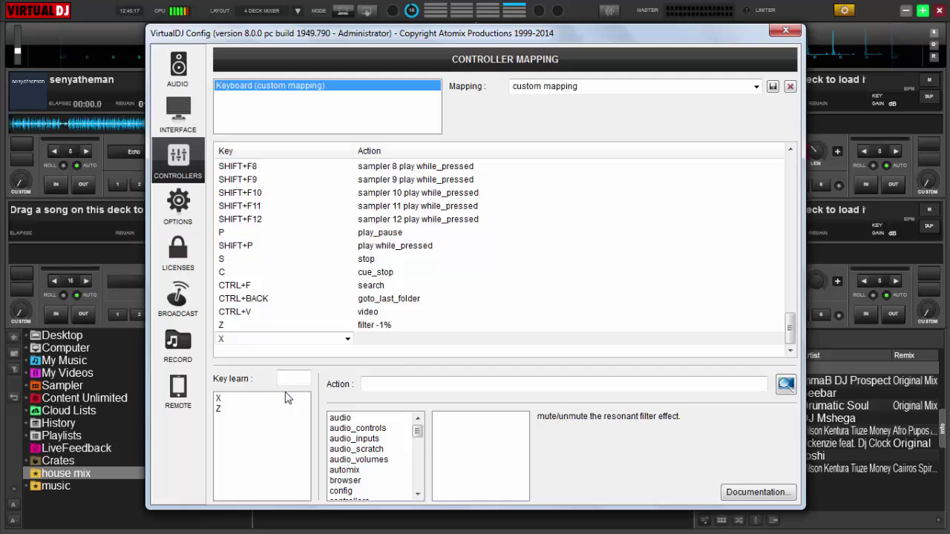
pyautogui.click(373, 381)
pyautogui.write('fil')
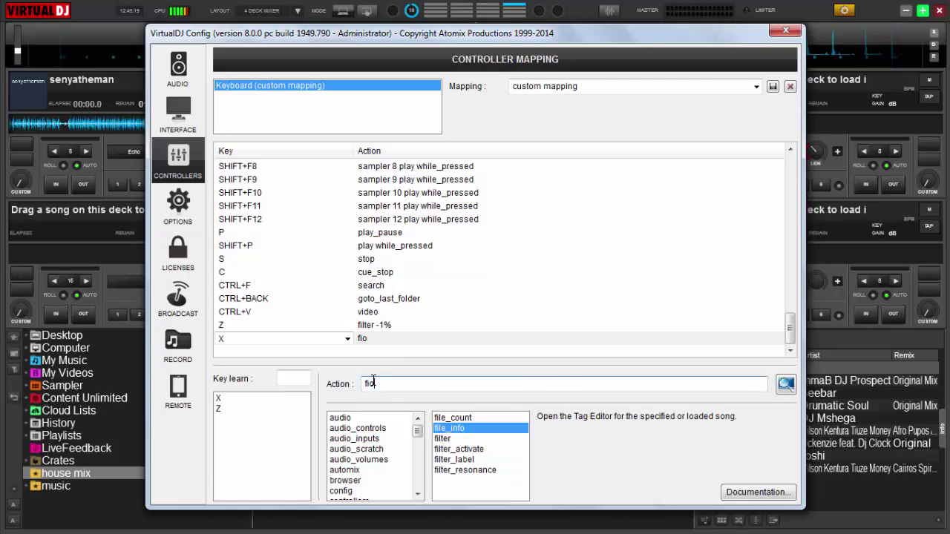
pyautogui.write('iltervb')
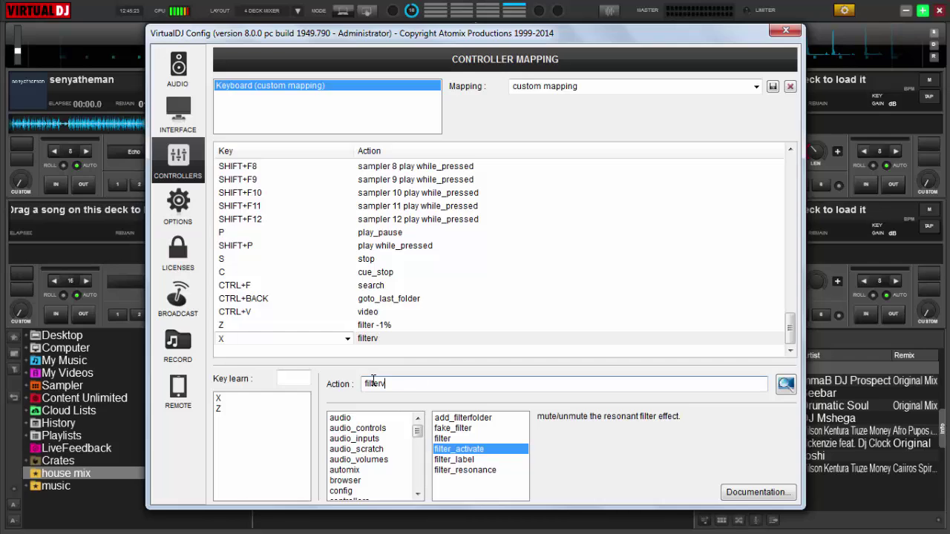
pyautogui.press('BackSpace')
pyautogui.write('+')
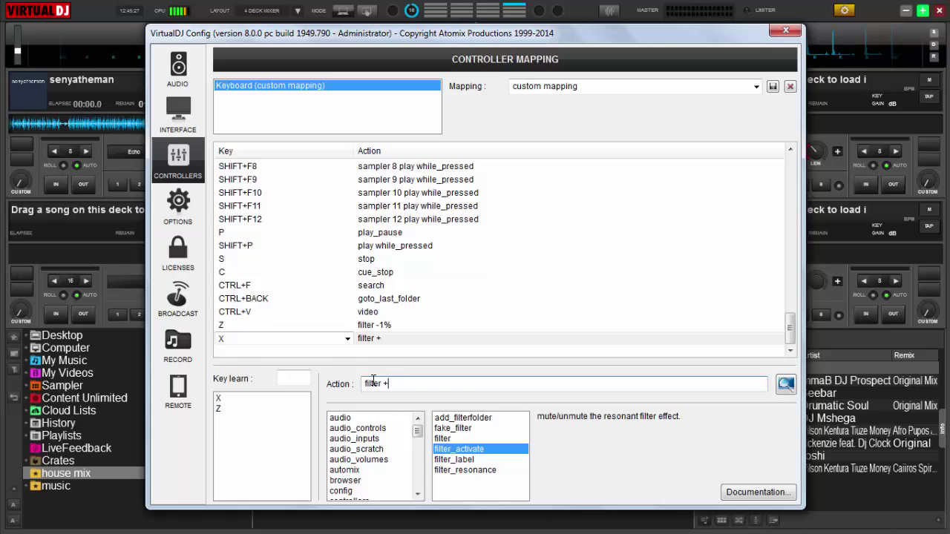
pyautogui.write('1')
# - Key-learn A and assign it the action filter 50%
pyautogui.click(293, 377)
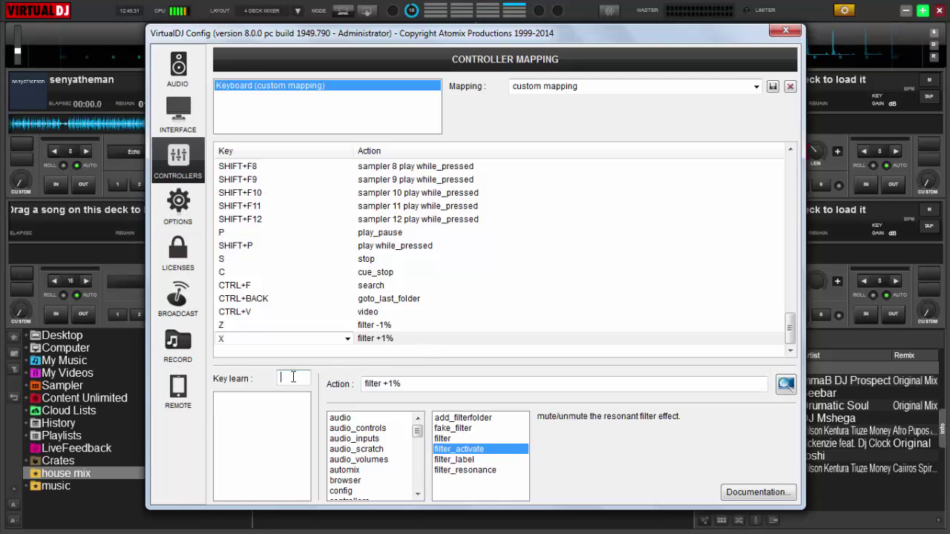
pyautogui.press('a')
pyautogui.click(398, 383)
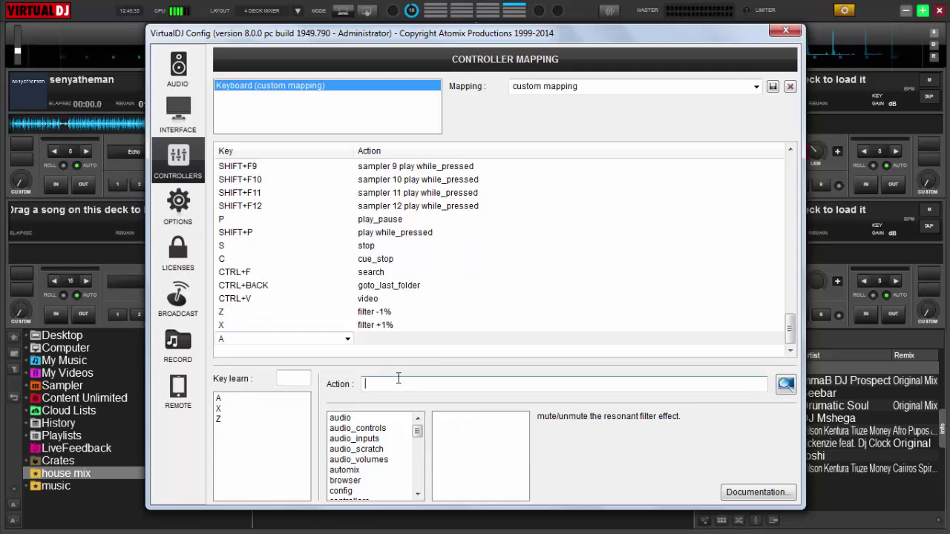
pyautogui.write('filte')
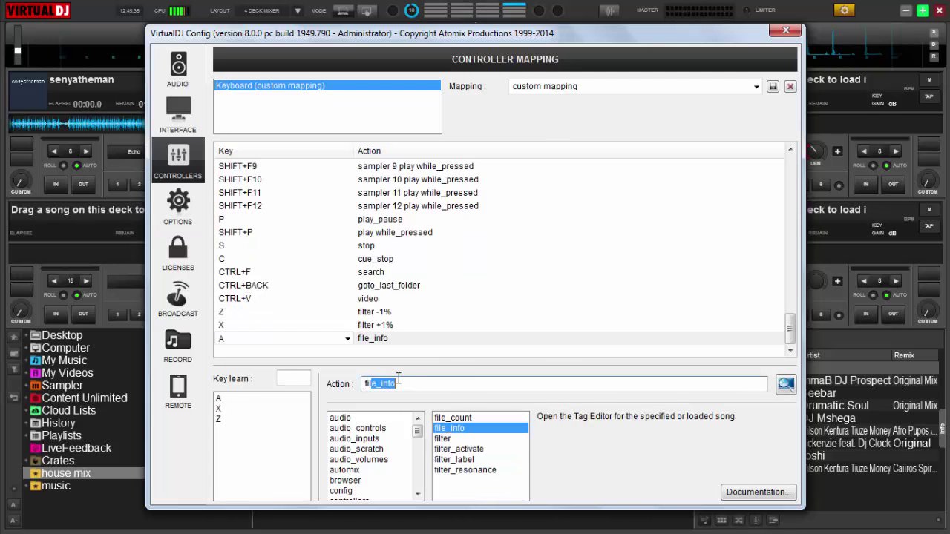
pyautogui.write('r')
pyautogui.press('BackSpace')
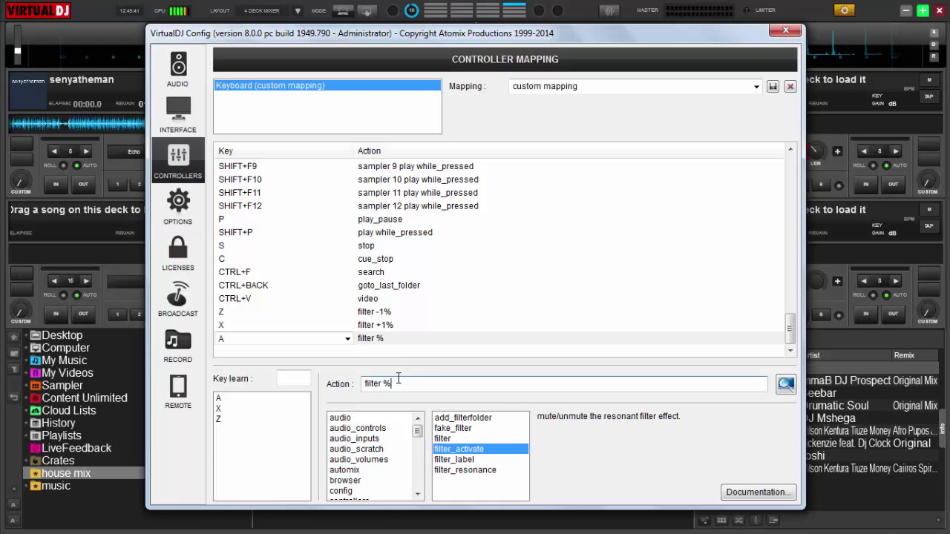
pyautogui.write('0')
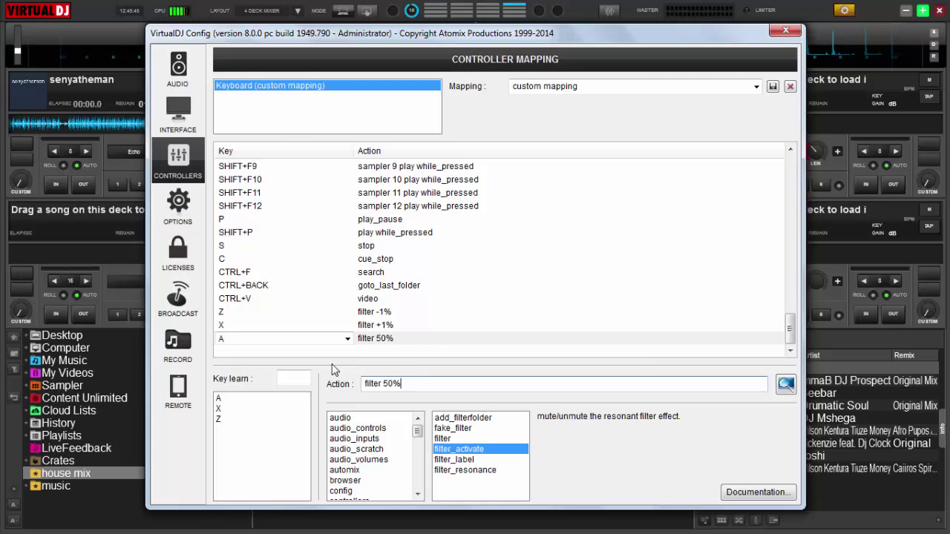
# - Key-learn D and assign it the action filter 0%
pyautogui.click(295, 378)
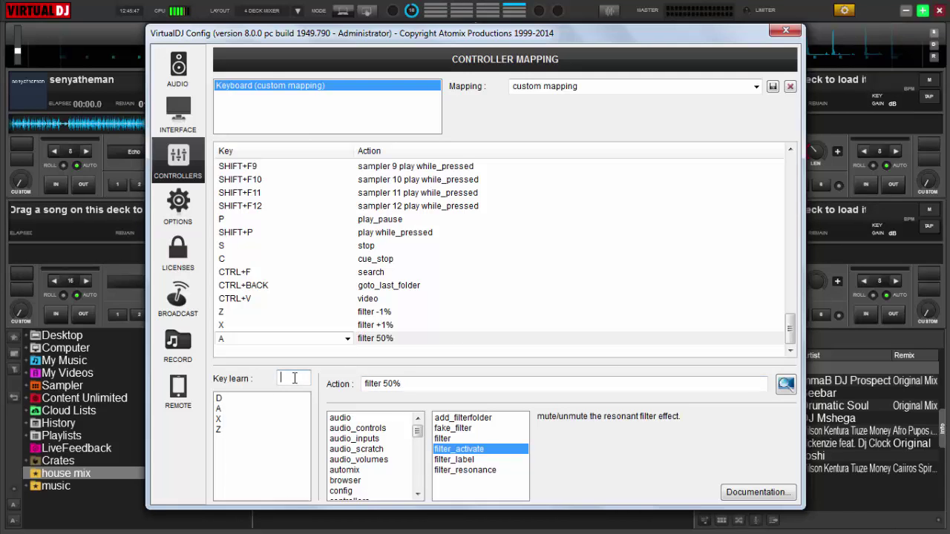
pyautogui.press('d')
pyautogui.click(372, 384)
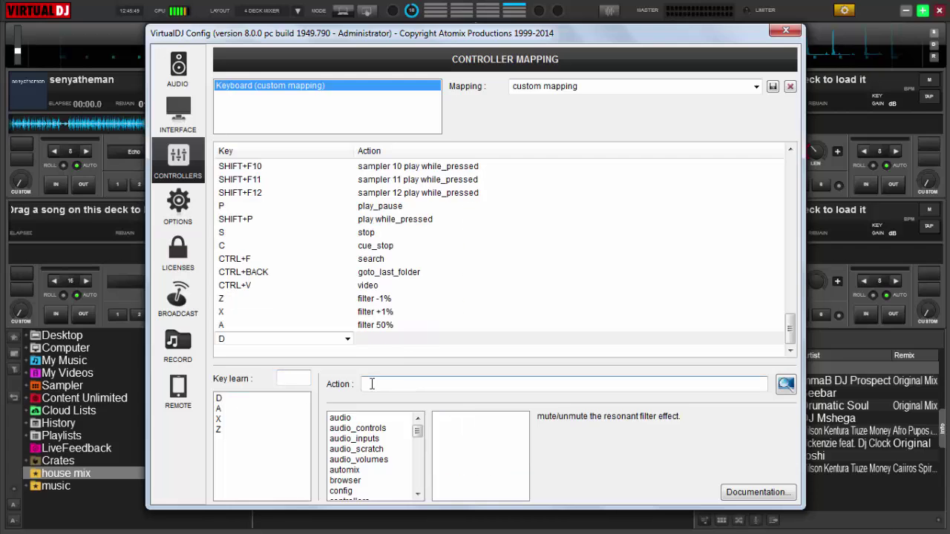
pyautogui.write('filter')
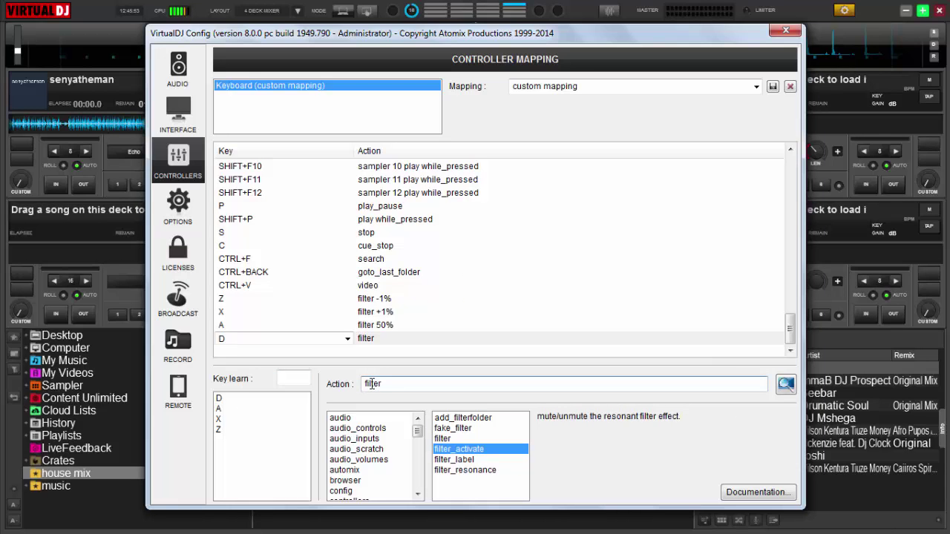
pyautogui.write('v 0')
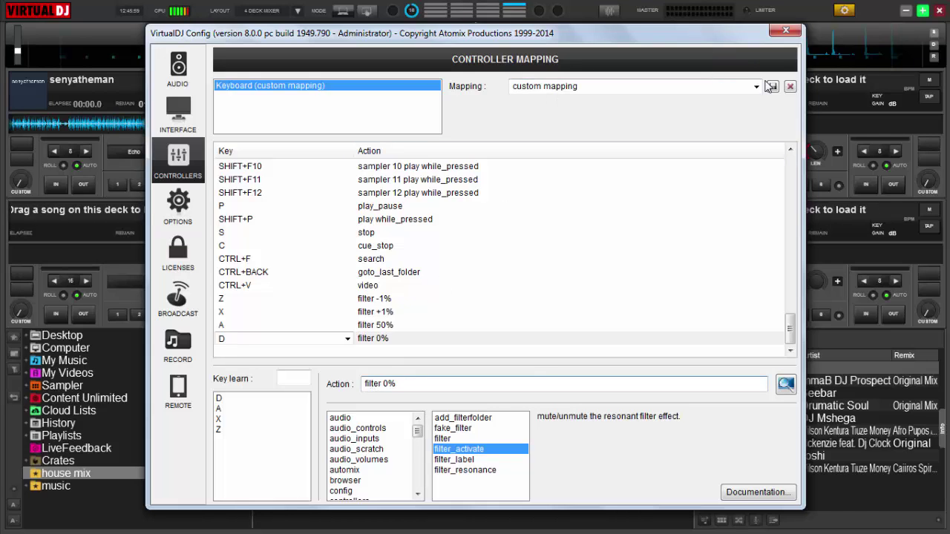
# - Close the settings, test deck 1's volume and filter knobs, then reset the filter to off
pyautogui.click(785, 32)
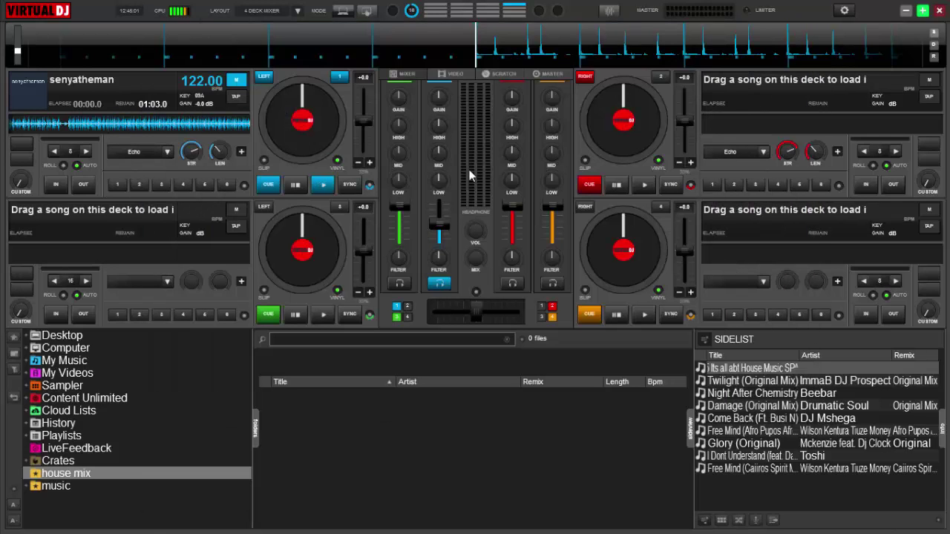
pyautogui.moveTo(429, 226); pyautogui.dragTo(440, 234)
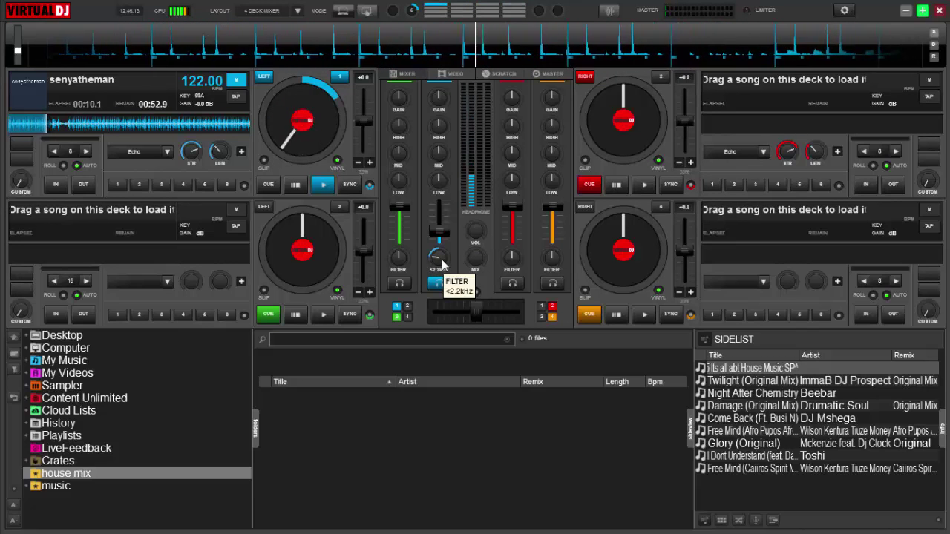
pyautogui.moveTo(441, 264); pyautogui.dragTo(436, 259)
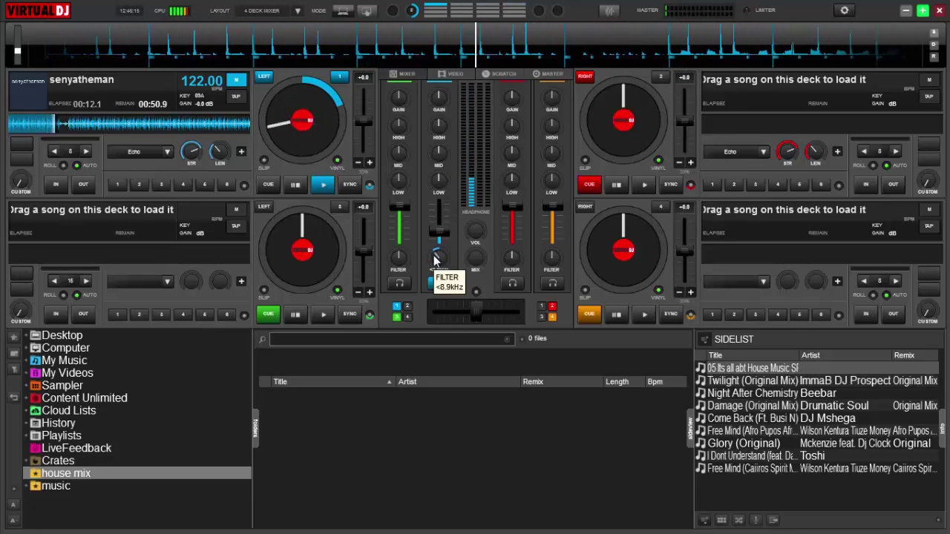
pyautogui.scroll(2, 435, 258)
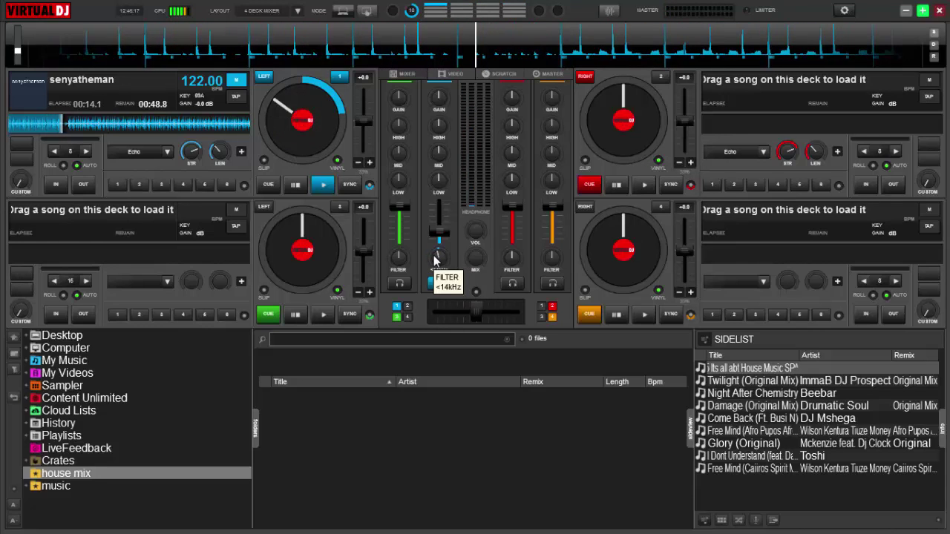
pyautogui.moveTo(435, 257); pyautogui.dragTo(438, 263)
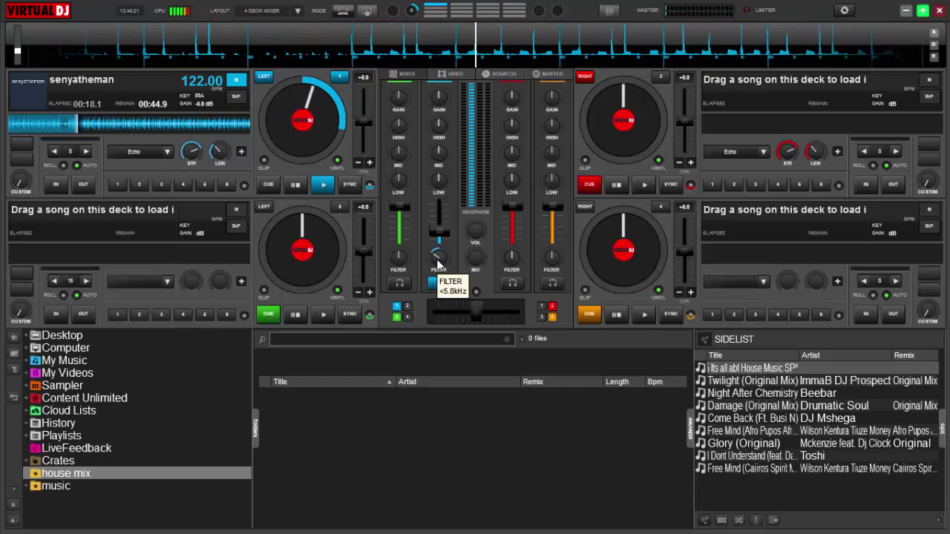
pyautogui.doubleClick(437, 263)
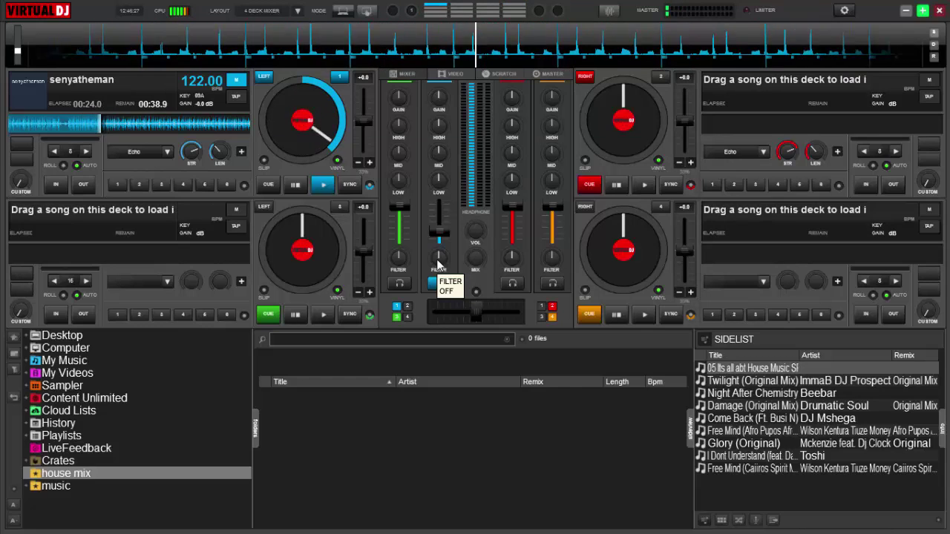
pyautogui.scroll(-5, 438, 259)
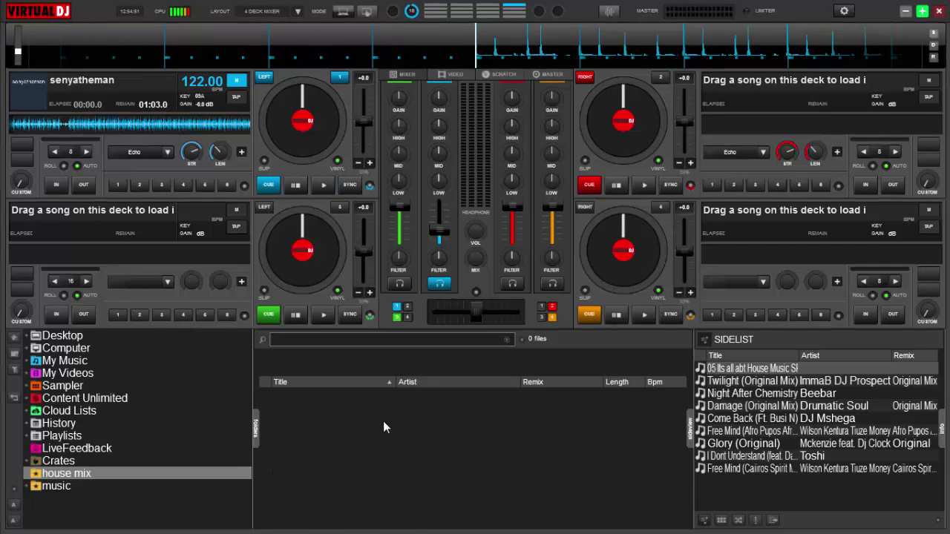
# - Reopen Settings > Controllers and map key Q to loop_in
pyautogui.click(845, 10)
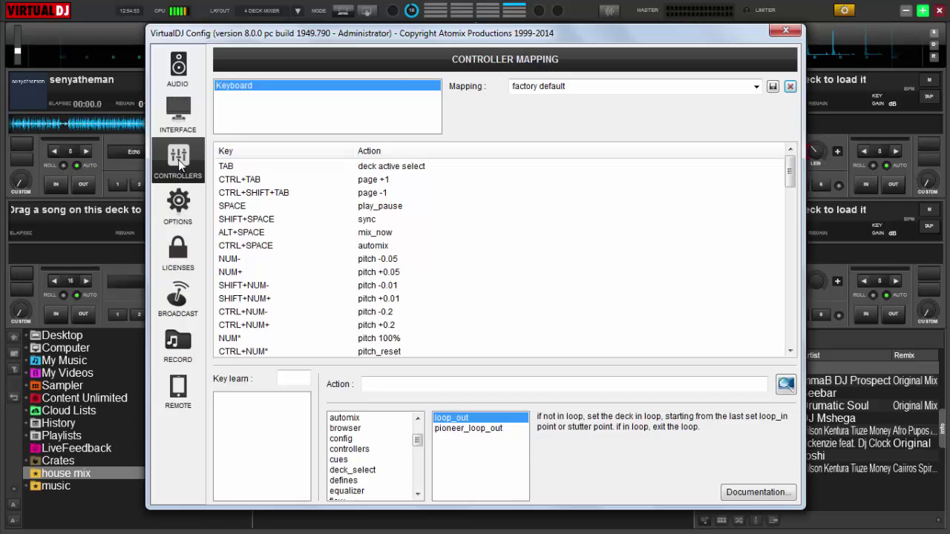
pyautogui.click(301, 378)
pyautogui.press('q')
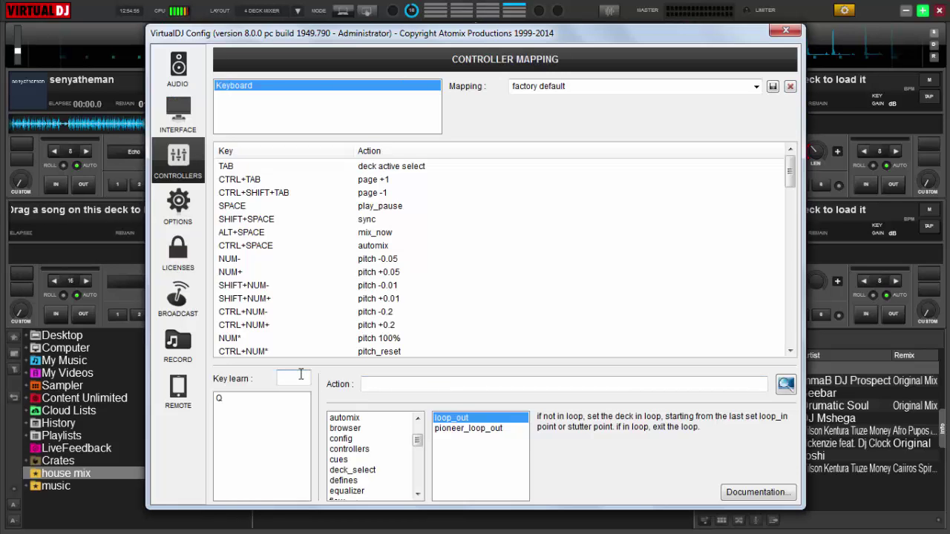
pyautogui.click(219, 401)
pyautogui.click(391, 384)
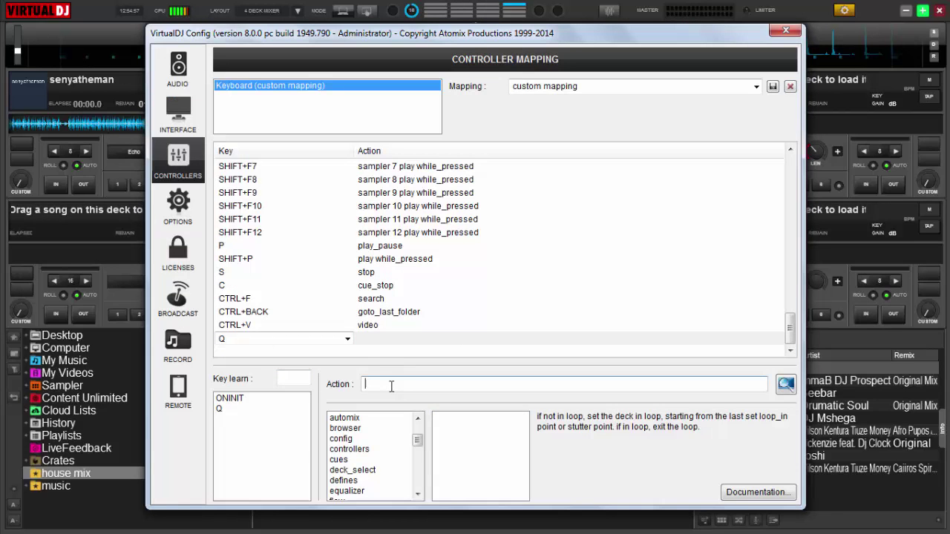
pyautogui.write('loop')
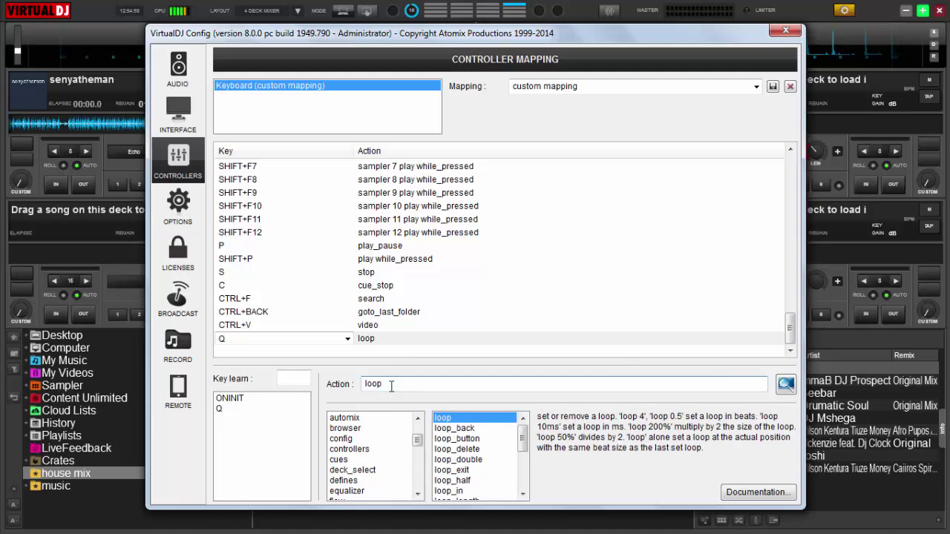
pyautogui.write('_in')
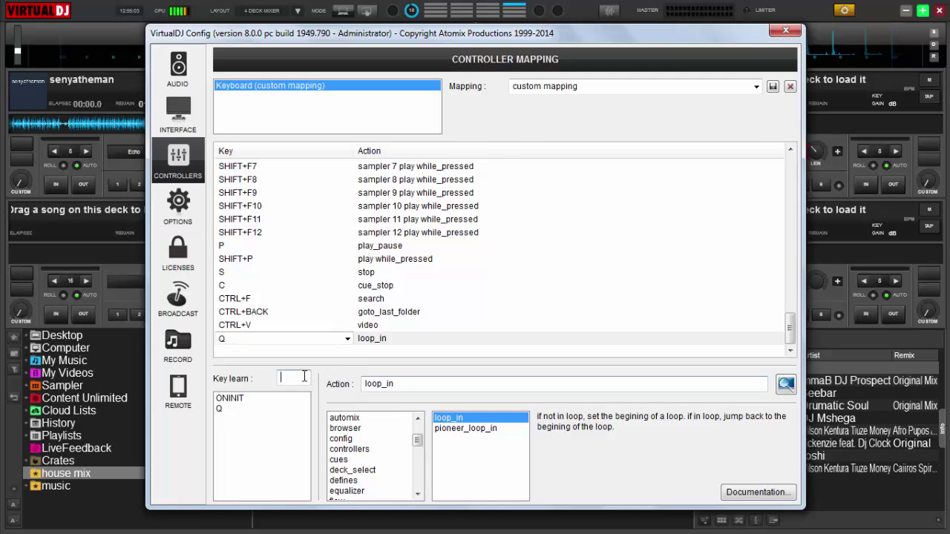
pyautogui.write('w')
# - Map key W to loop_out and close the Config window
pyautogui.click(230, 399)
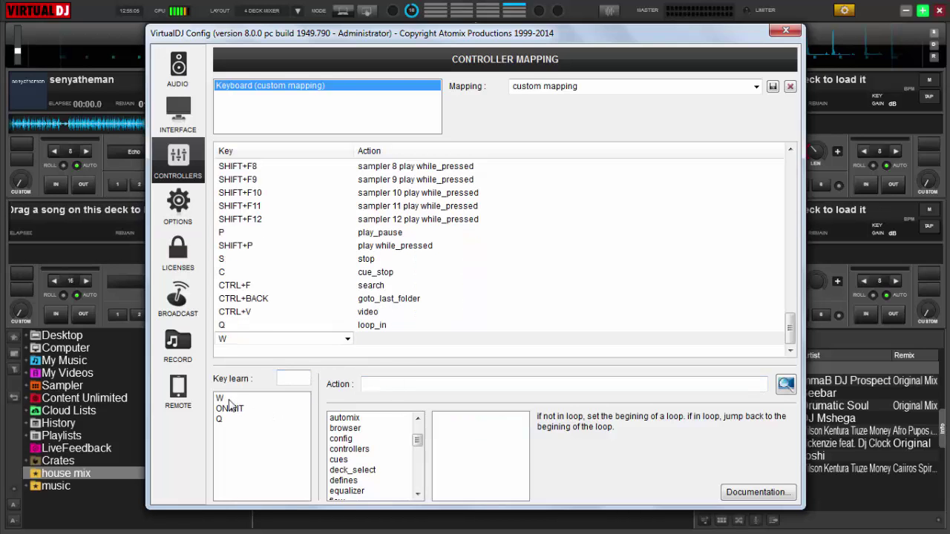
pyautogui.write('loop')
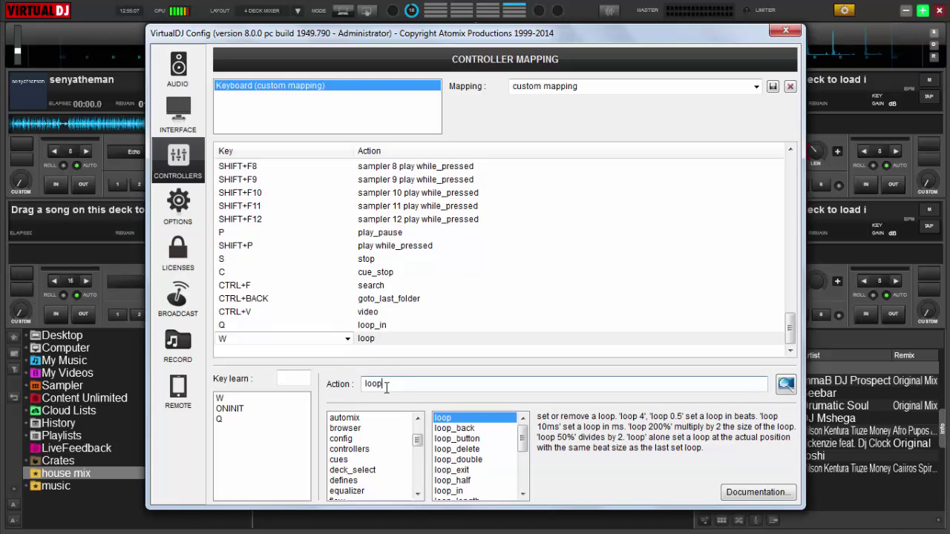
pyautogui.write('_out')
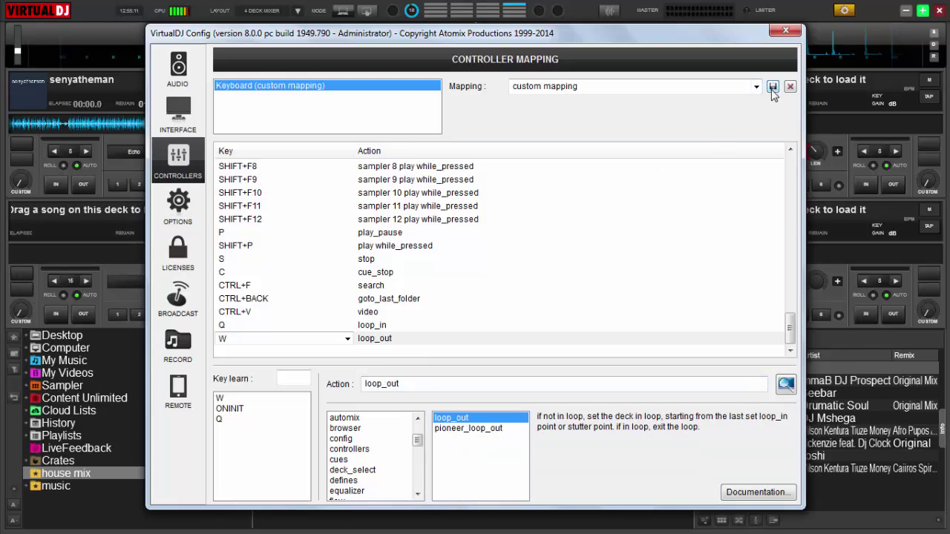
pyautogui.click(787, 31)
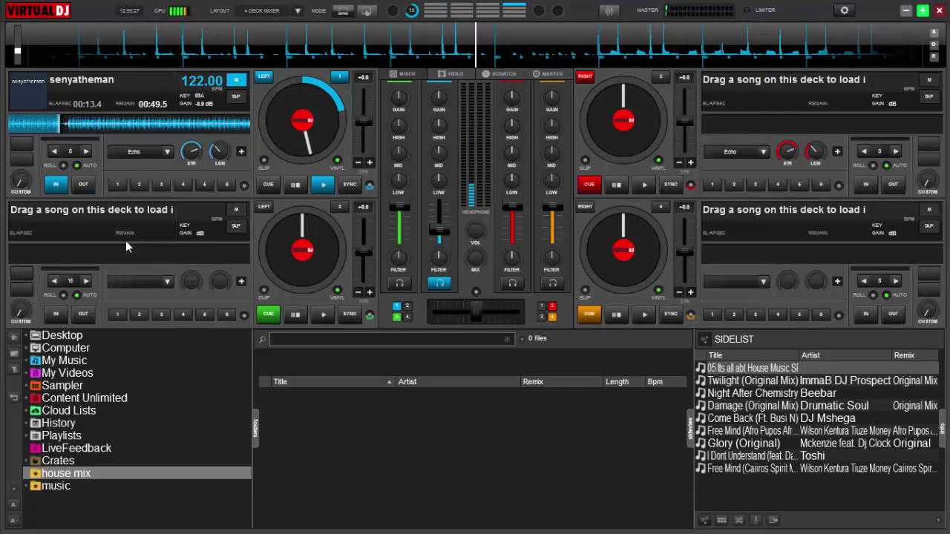
# - Set a loop on deck 1 with the L key, then CUE back to 00:00
pyautogui.press('l')
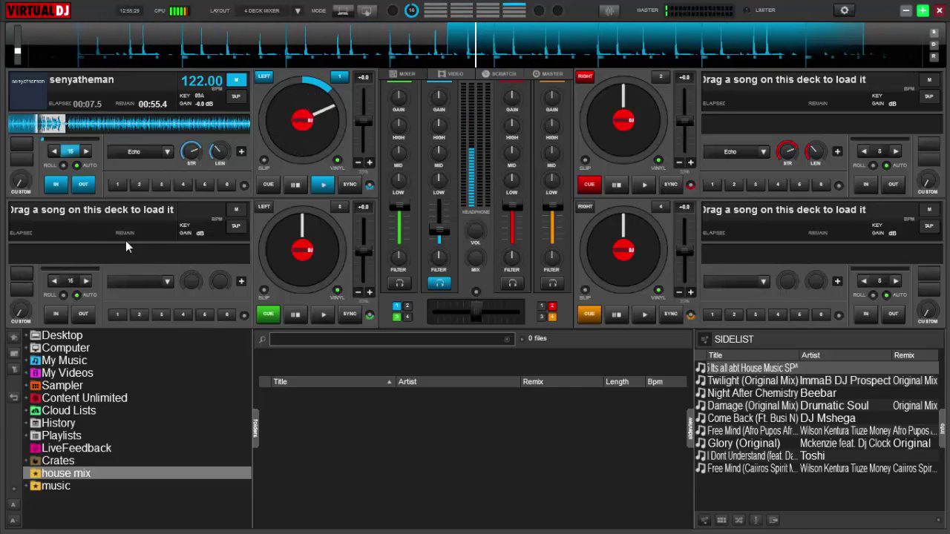
pyautogui.click(272, 183)
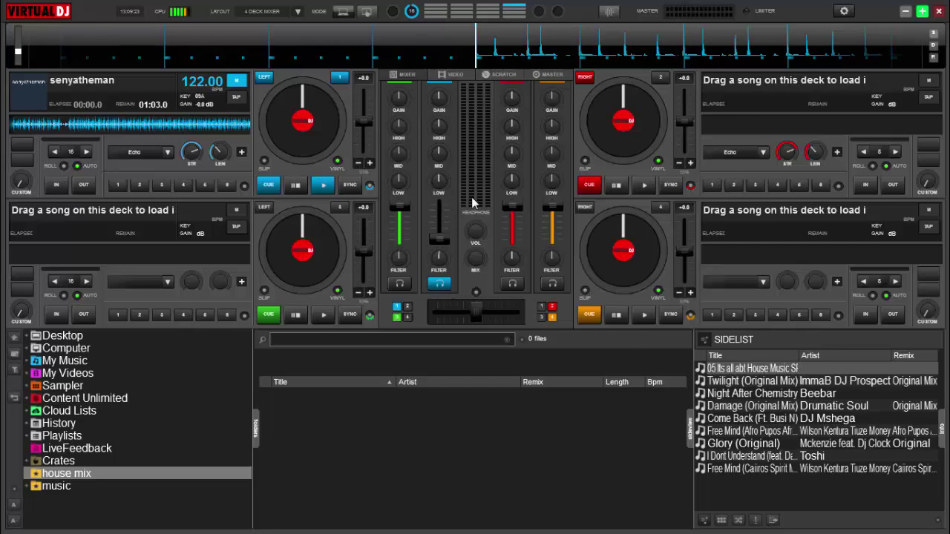
# - In Controllers settings, learn key K, assign it the action EQ_KILL_LOW, and close Config
pyautogui.click(844, 12)
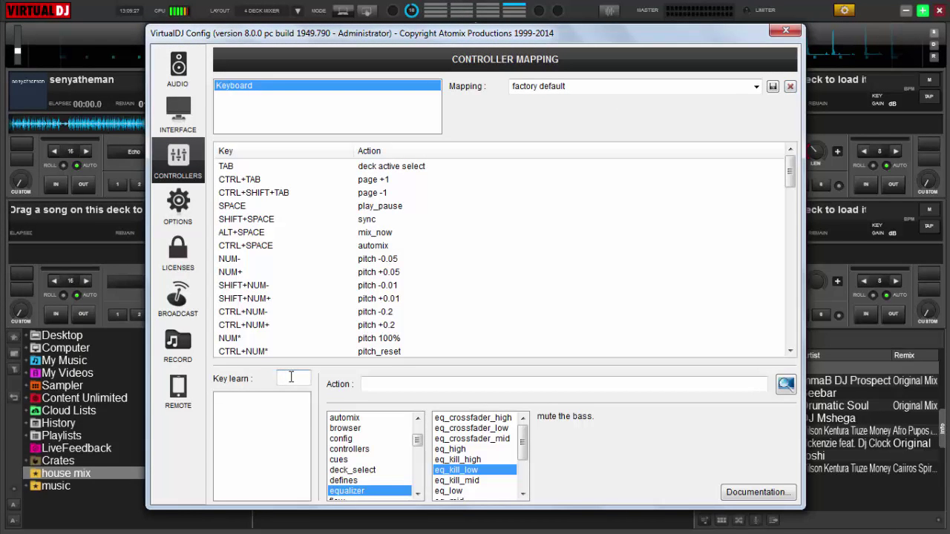
pyautogui.click(375, 382)
pyautogui.click(240, 409)
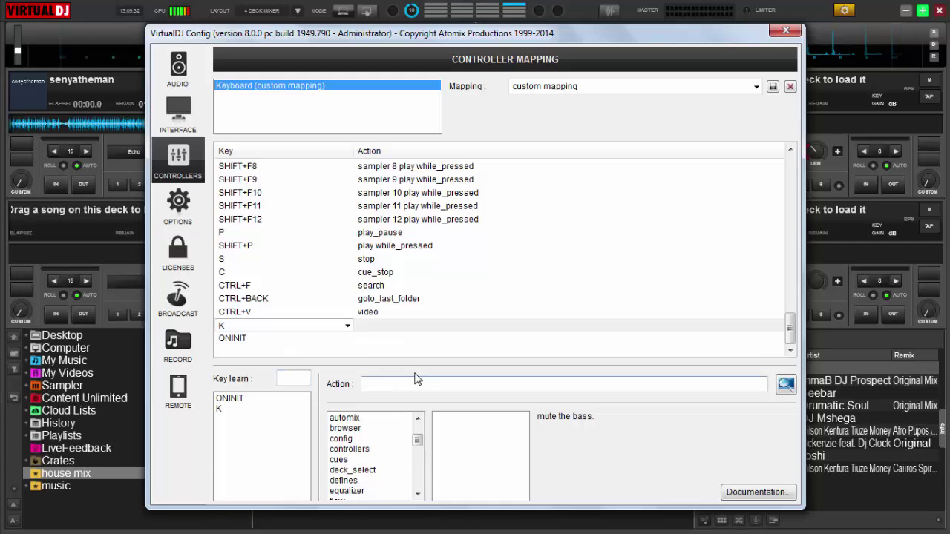
pyautogui.write('EQ')
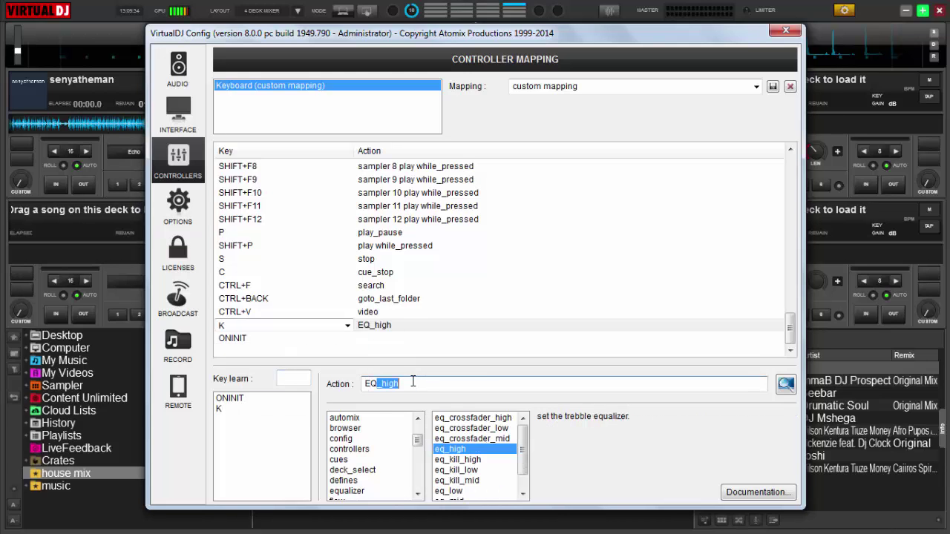
pyautogui.write('_')
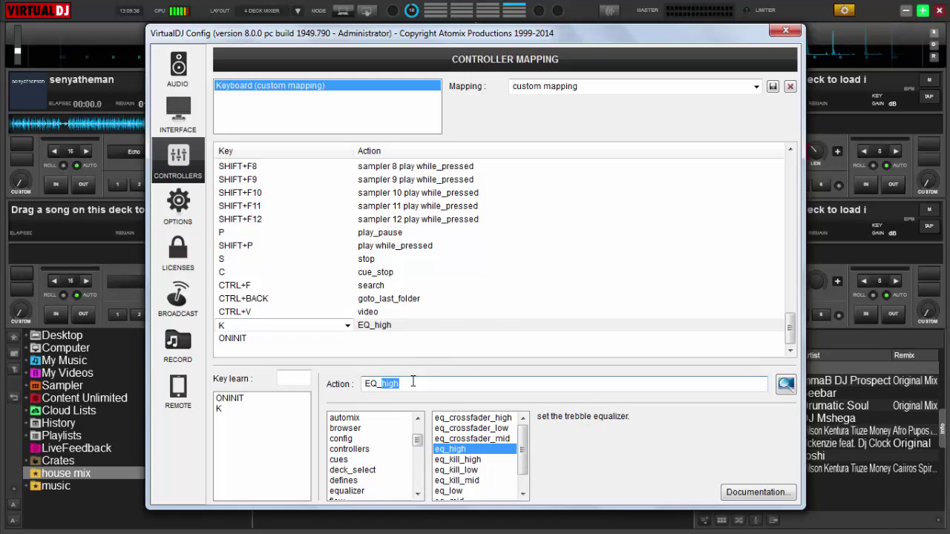
pyautogui.write('Kill_')
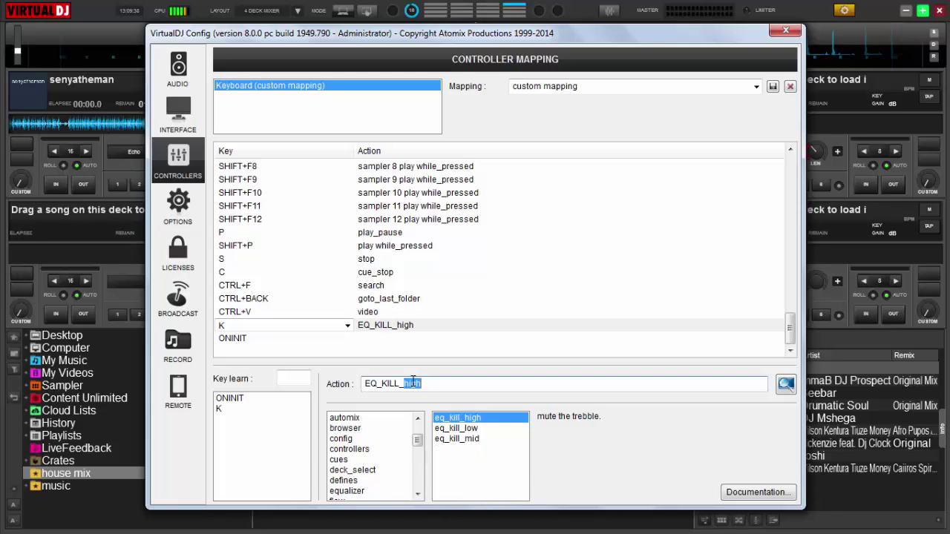
pyautogui.write('LOW')
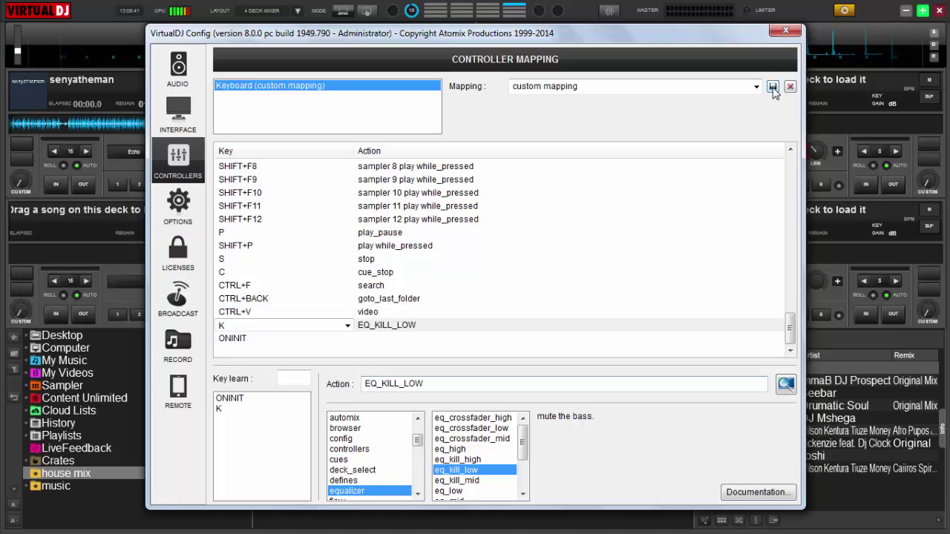
pyautogui.click(783, 32)
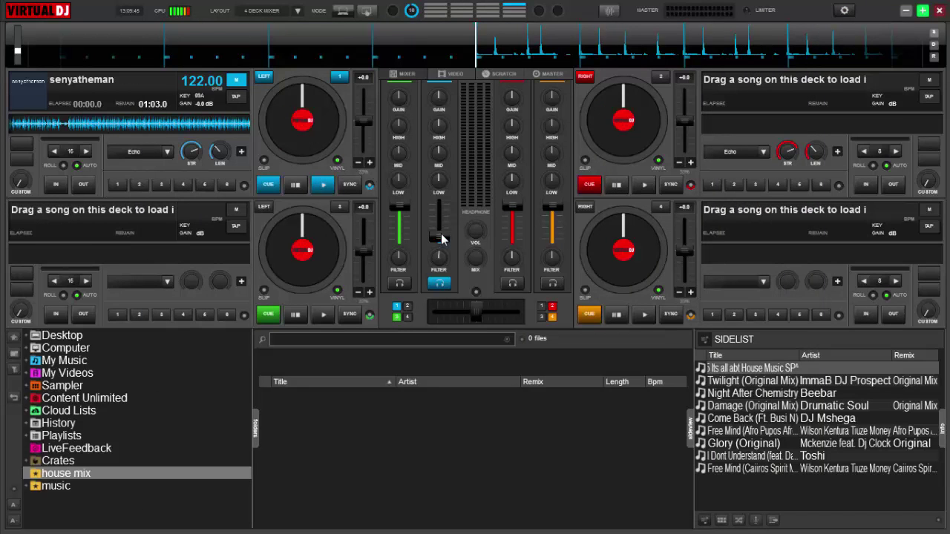
pyautogui.moveTo(441, 239); pyautogui.dragTo(442, 235)
pyautogui.press('space')
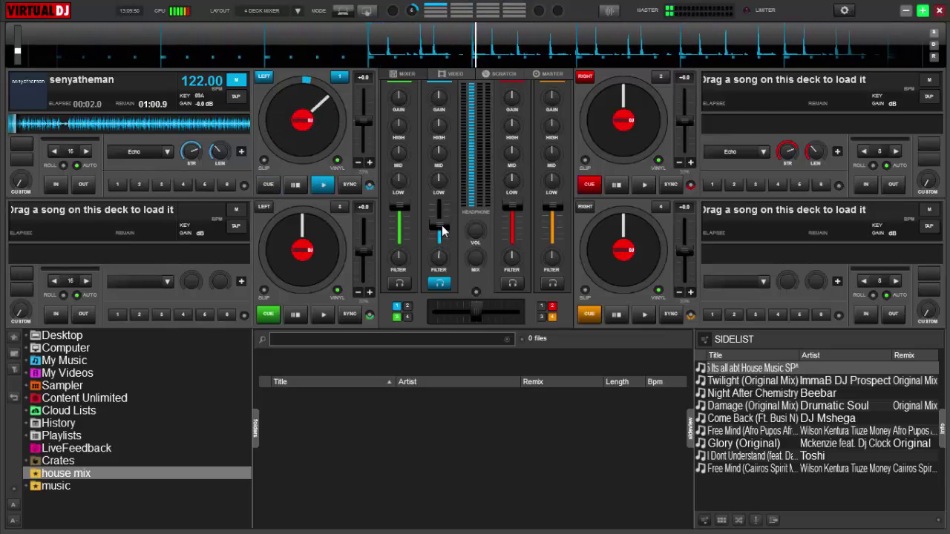
pyautogui.moveTo(441, 232)
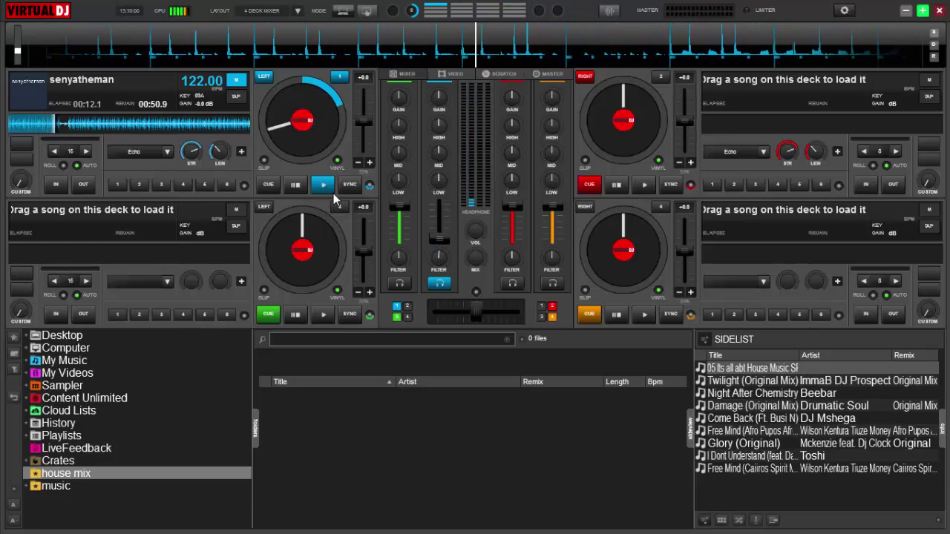
pyautogui.click(273, 188)
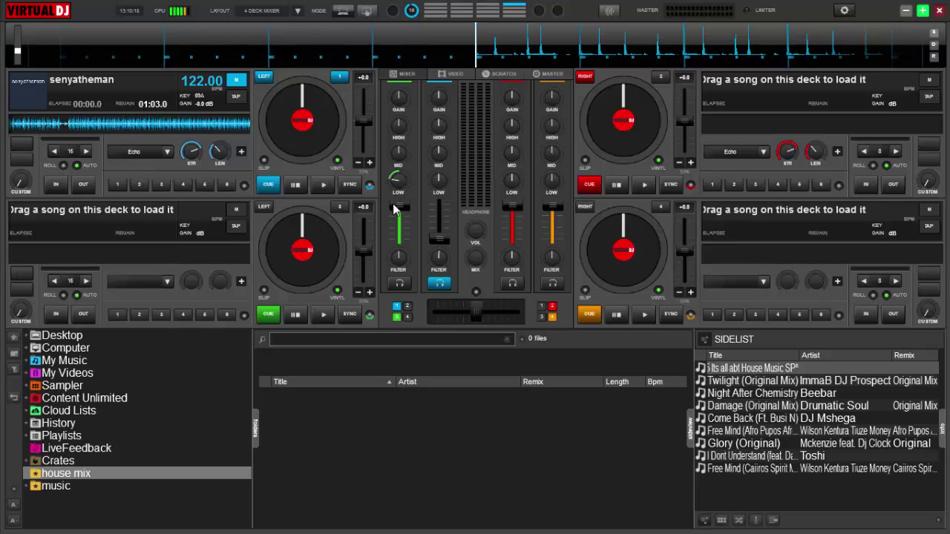
pyautogui.moveTo(399, 189)
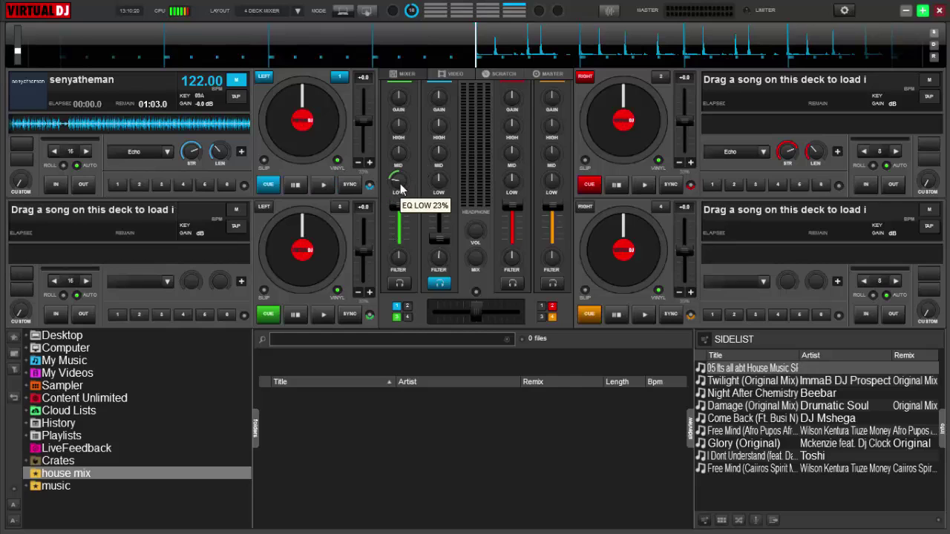